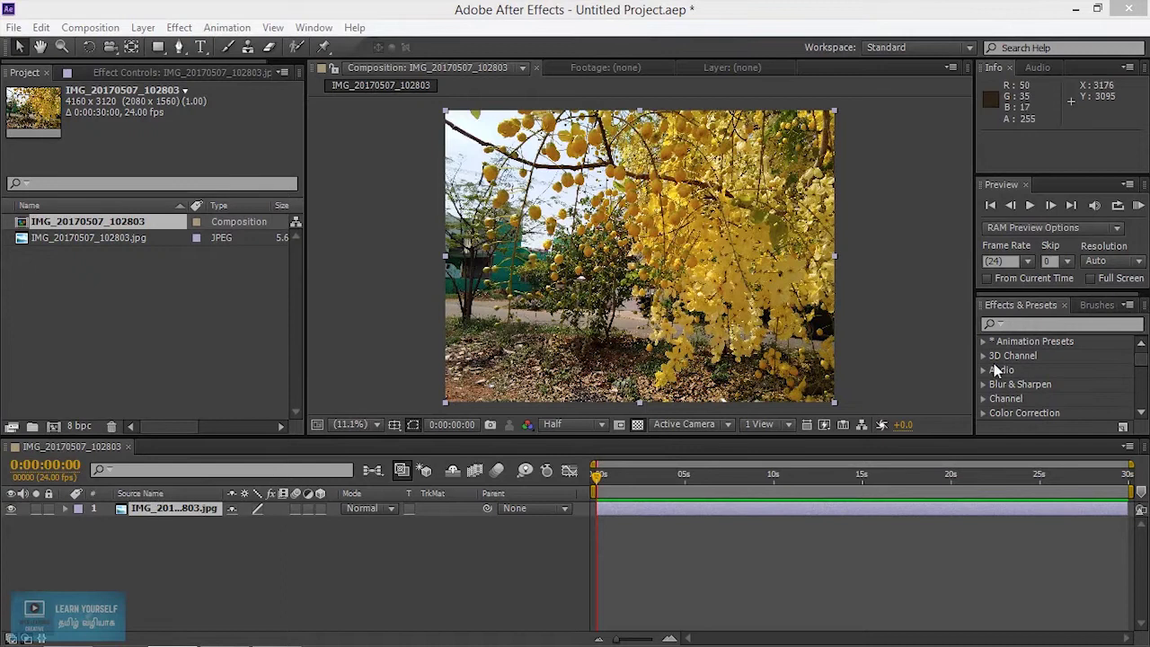
Step: Apply the Hue/Saturation color correction effect to the selected photo layer
{"action": "left_click", "coordinate": [1055, 327]}
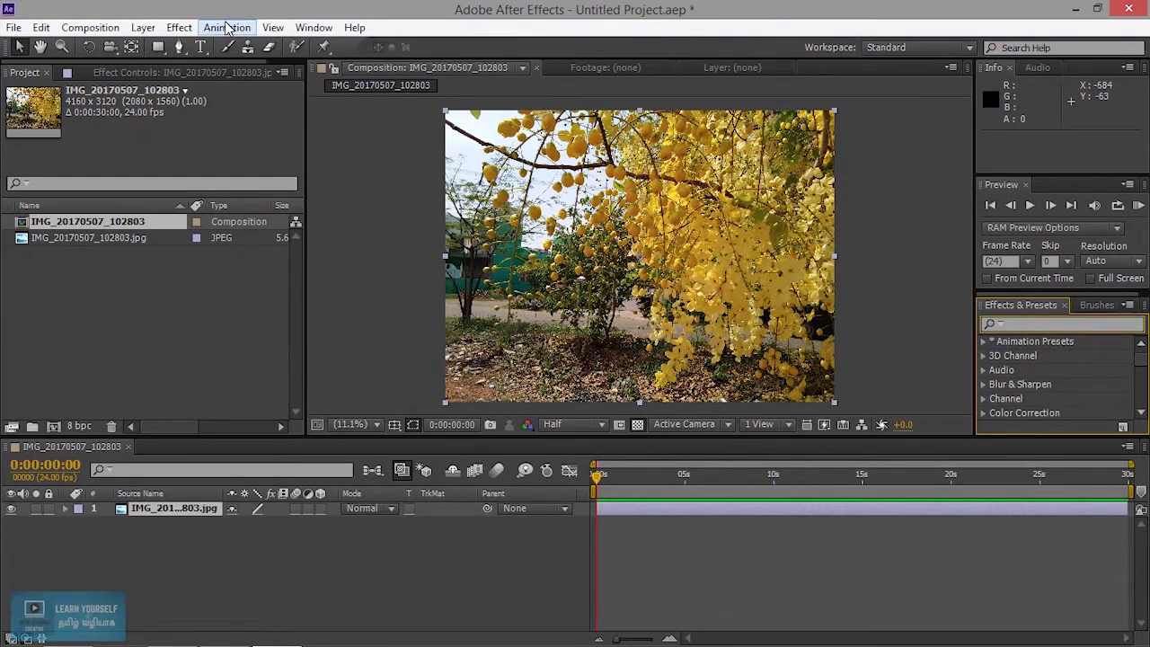
{"action": "left_click", "coordinate": [179, 27]}
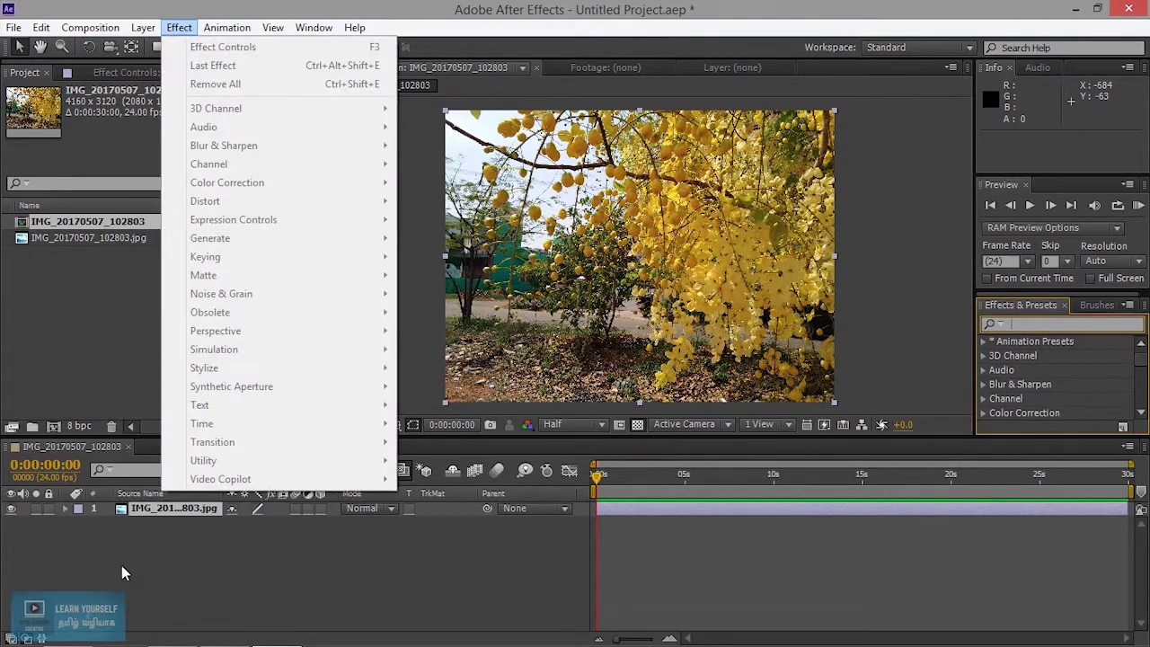
{"action": "left_click", "coordinate": [145, 526]}
{"action": "left_click", "coordinate": [148, 518]}
{"action": "left_click", "coordinate": [178, 27]}
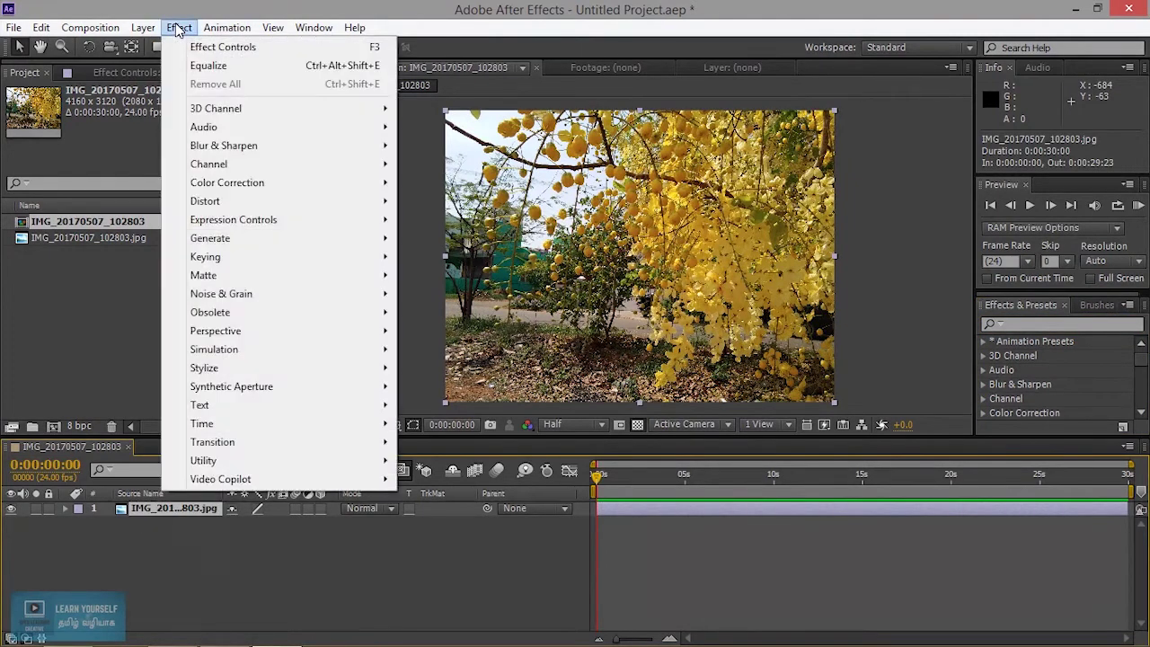
{"action": "mouse_move", "coordinate": [392, 191]}
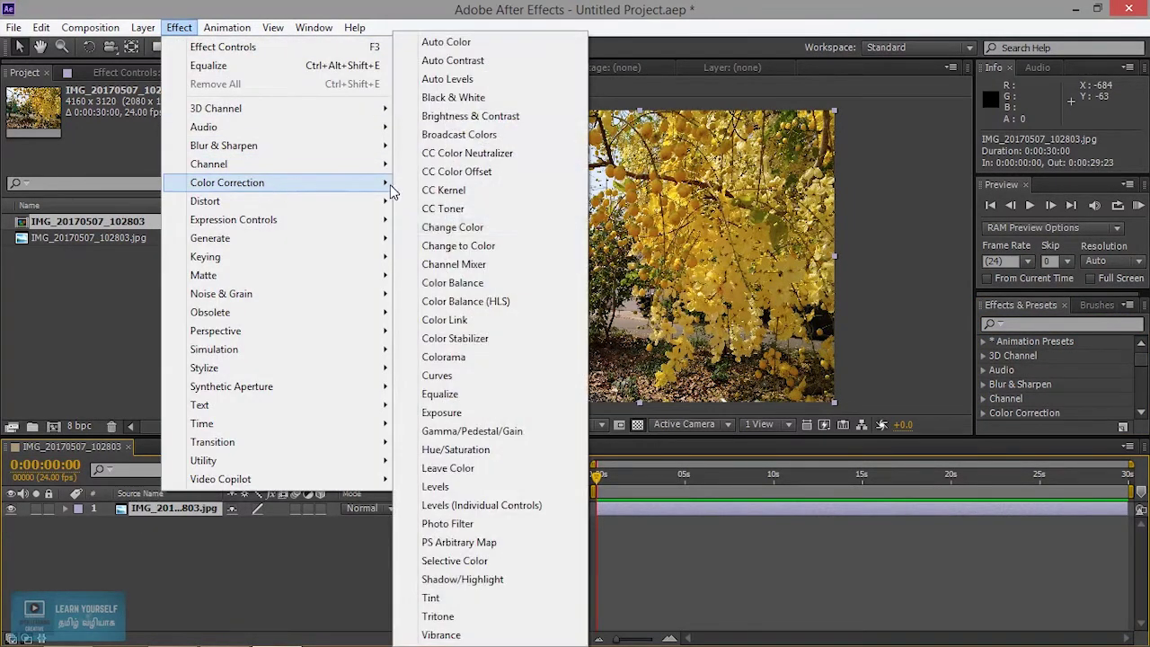
{"action": "left_click", "coordinate": [502, 449]}
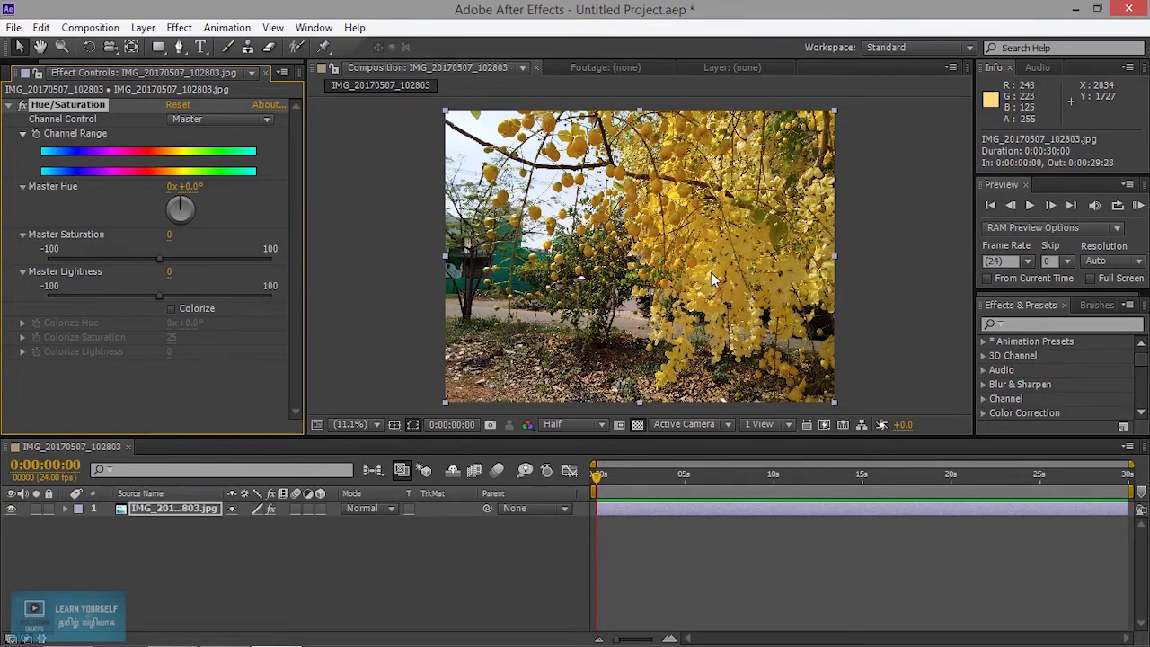
Step: Move the photo layer in the composition to position 1932, 1256
{"action": "scroll", "coordinate": [710, 279], "scroll_direction": "up", "scroll_amount": 3}
{"action": "scroll", "coordinate": [711, 279], "scroll_direction": "up", "scroll_amount": 2}
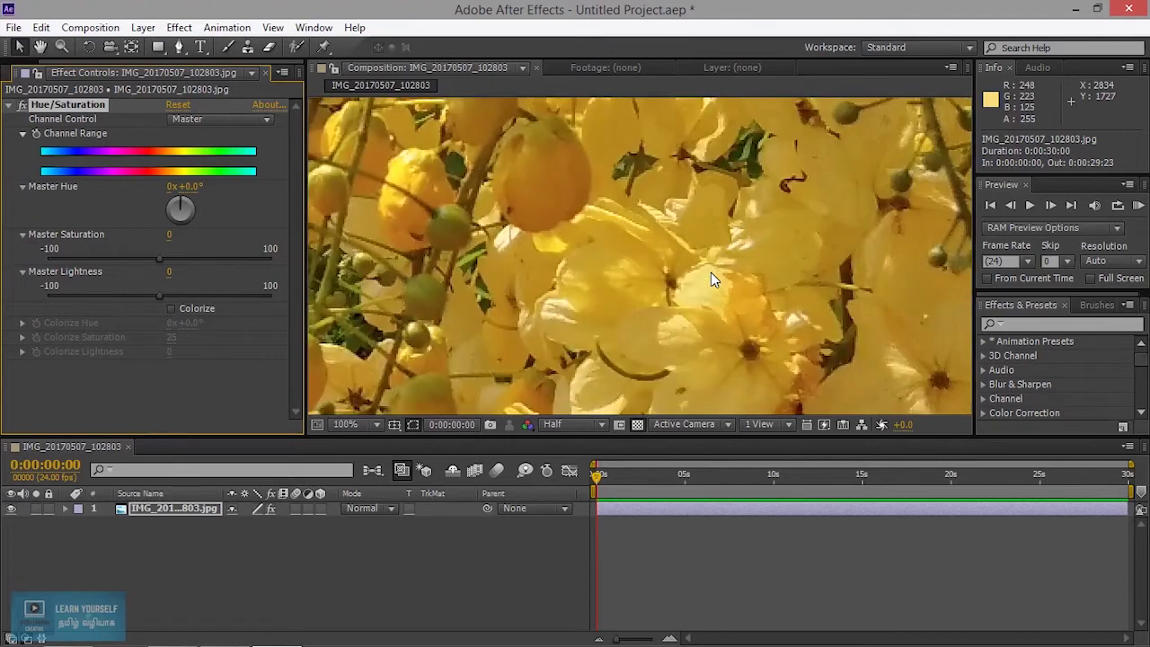
{"action": "scroll", "coordinate": [711, 279], "scroll_direction": "down", "scroll_amount": 2}
{"action": "scroll", "coordinate": [710, 279], "scroll_direction": "down", "scroll_amount": 2}
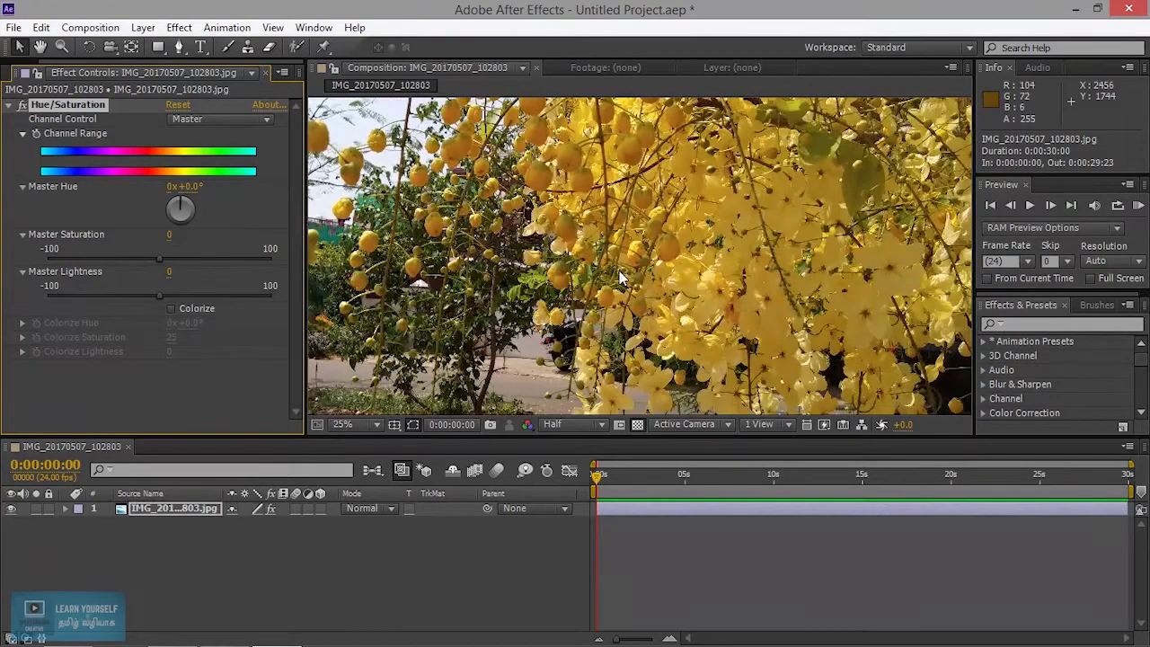
{"action": "left_click_drag", "start_coordinate": [669, 320], "coordinate": [635, 251]}
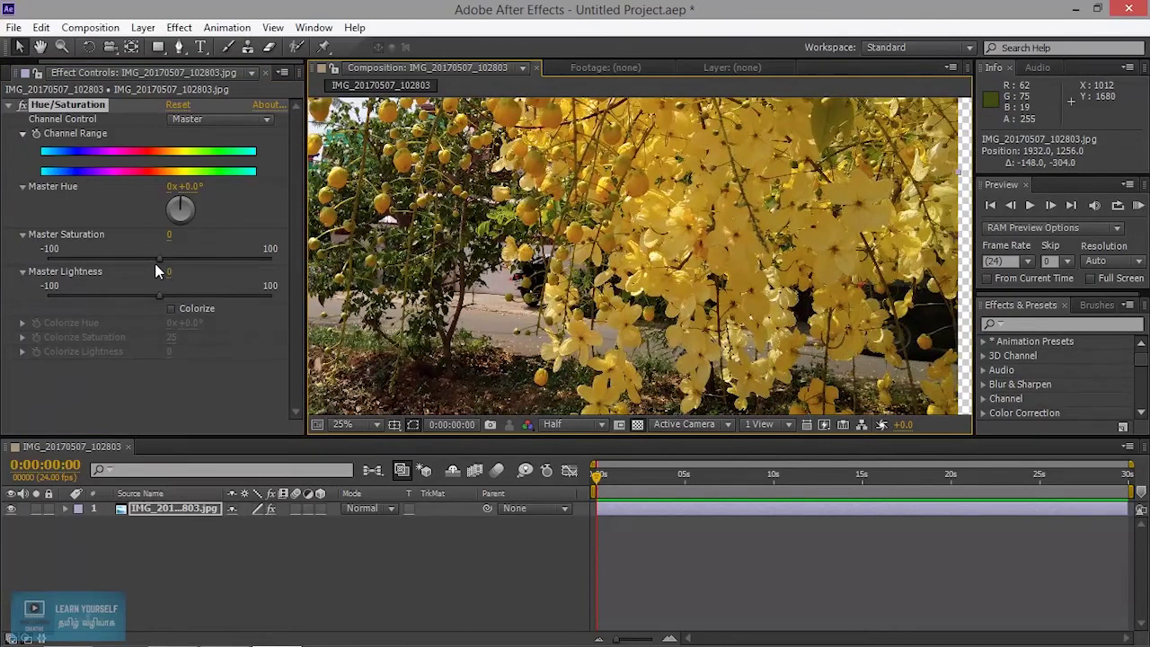
Step: Try Master Saturation values of 40, 10, 41 and 52 on the photo, checking the flower detail up close
{"action": "left_click_drag", "start_coordinate": [160, 258], "coordinate": [167, 257]}
{"action": "left_click_drag", "start_coordinate": [202, 259], "coordinate": [207, 259]}
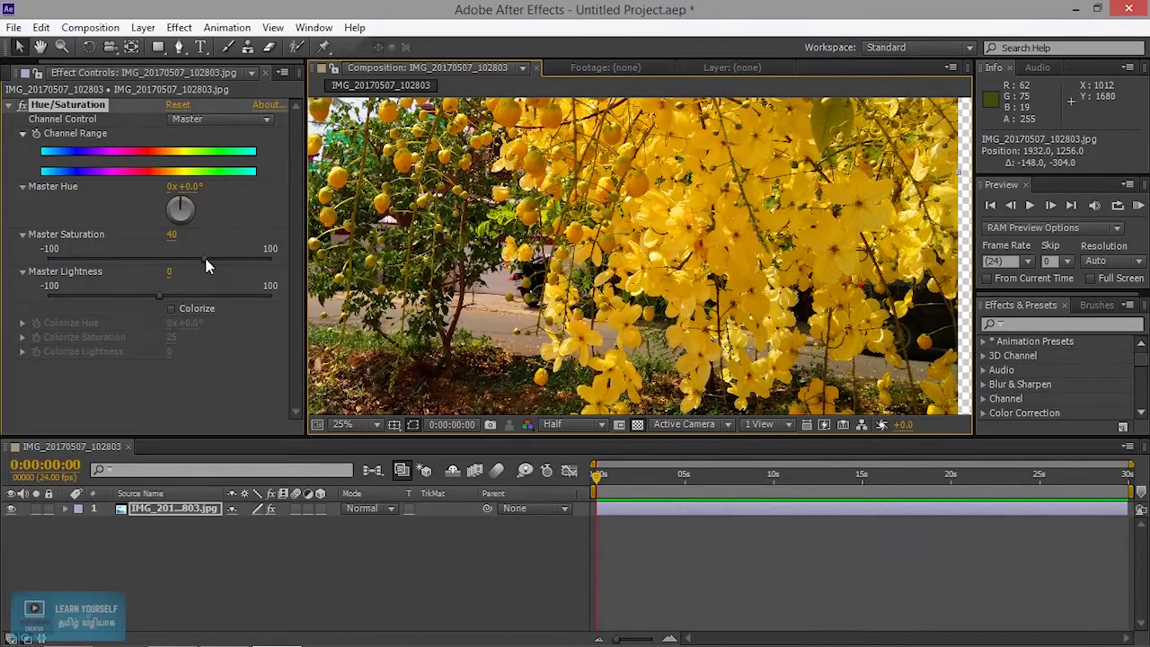
{"action": "scroll", "coordinate": [629, 280], "scroll_direction": "up", "scroll_amount": 4}
{"action": "scroll", "coordinate": [629, 281], "scroll_direction": "up", "scroll_amount": 3}
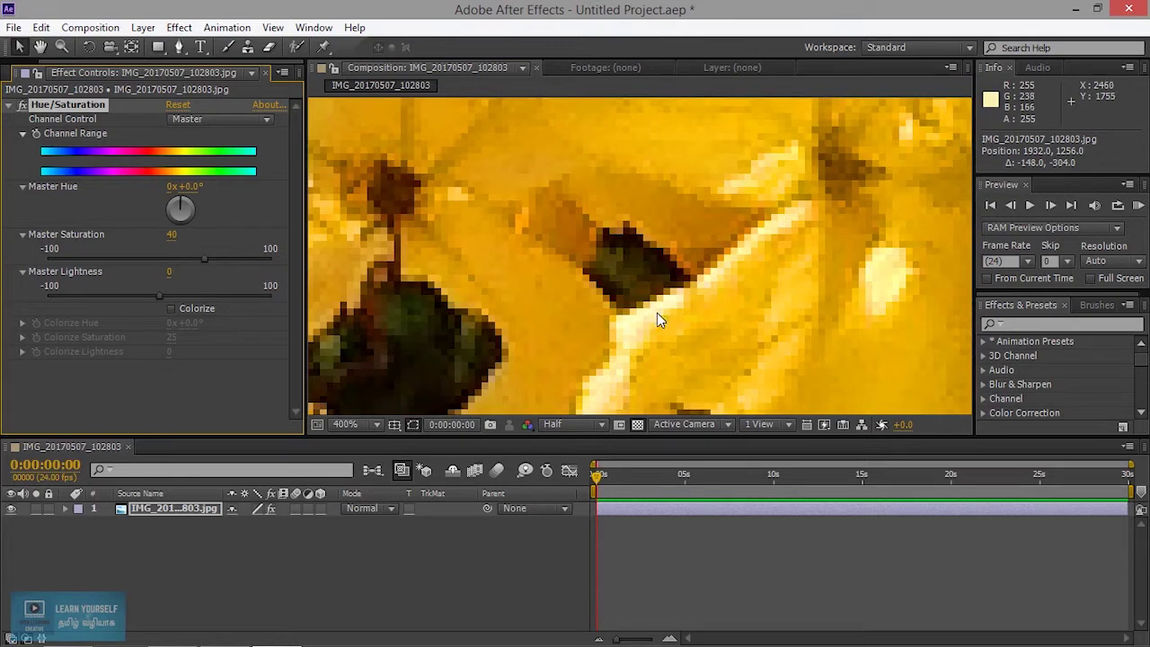
{"action": "left_click_drag", "start_coordinate": [205, 258], "coordinate": [172, 257]}
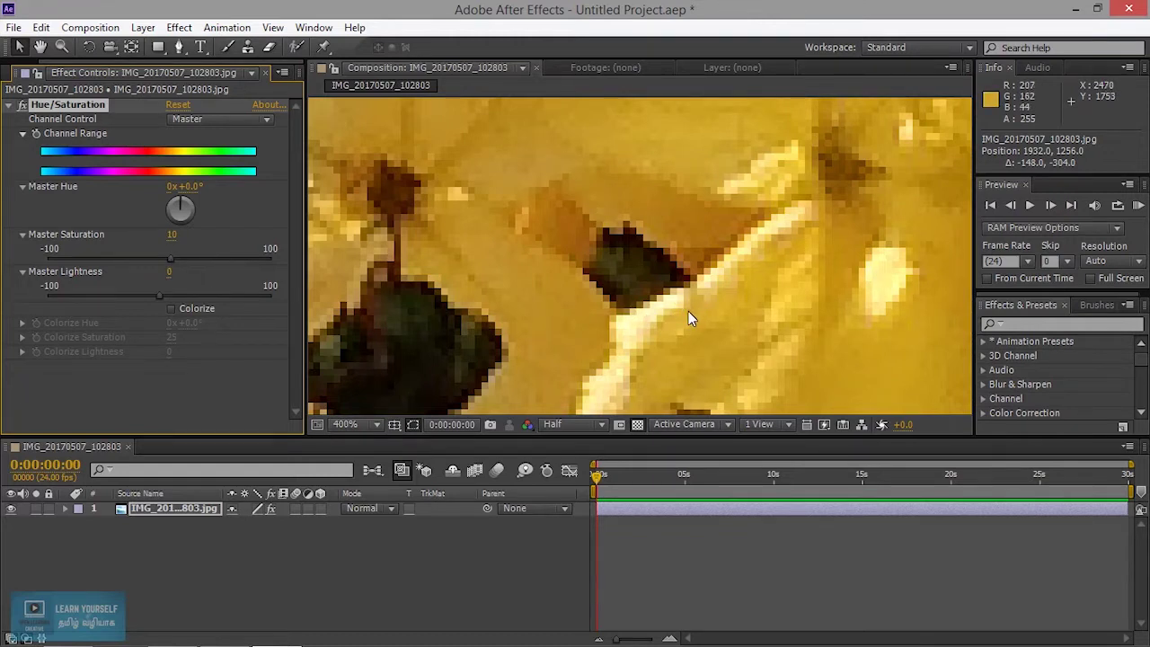
{"action": "left_click_drag", "start_coordinate": [173, 259], "coordinate": [187, 258]}
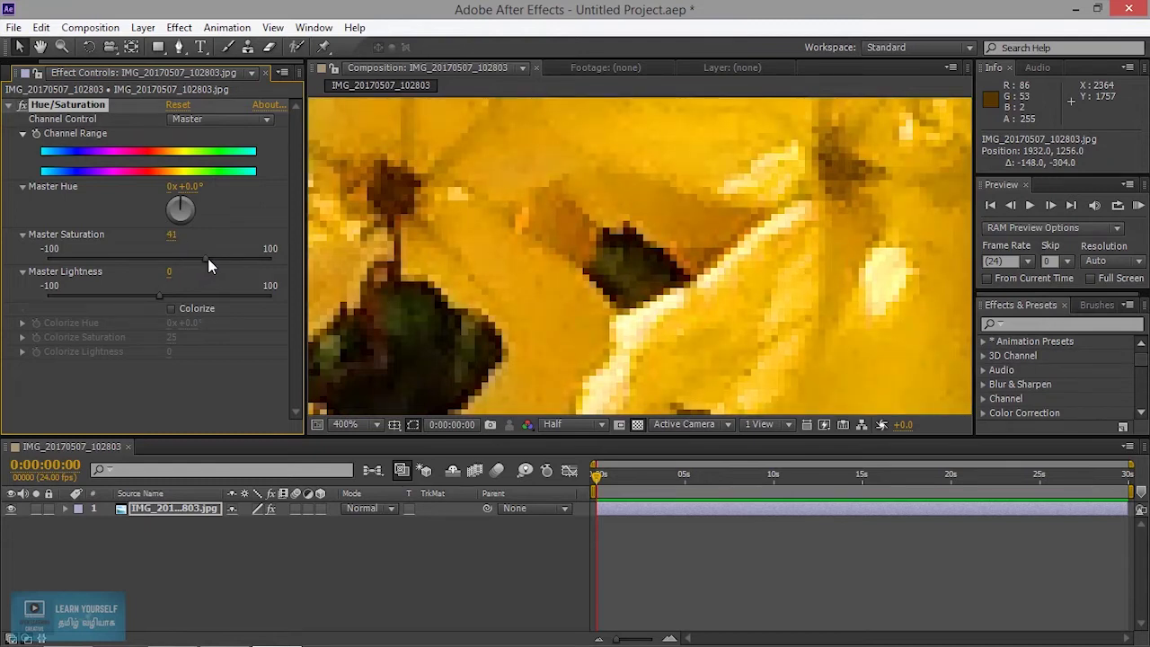
{"action": "left_click_drag", "start_coordinate": [214, 261], "coordinate": [217, 260]}
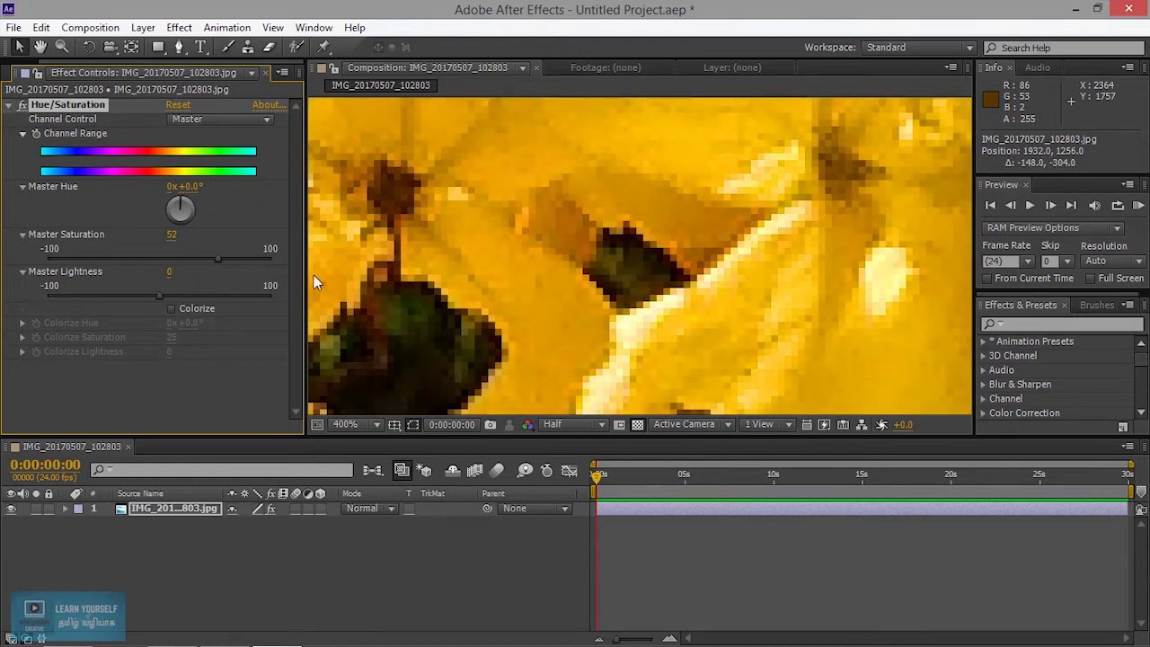
Step: Raise the Master Saturation of the photo to 63
{"action": "scroll", "coordinate": [808, 311], "scroll_direction": "down", "scroll_amount": 3}
{"action": "scroll", "coordinate": [795, 306], "scroll_direction": "down", "scroll_amount": 2}
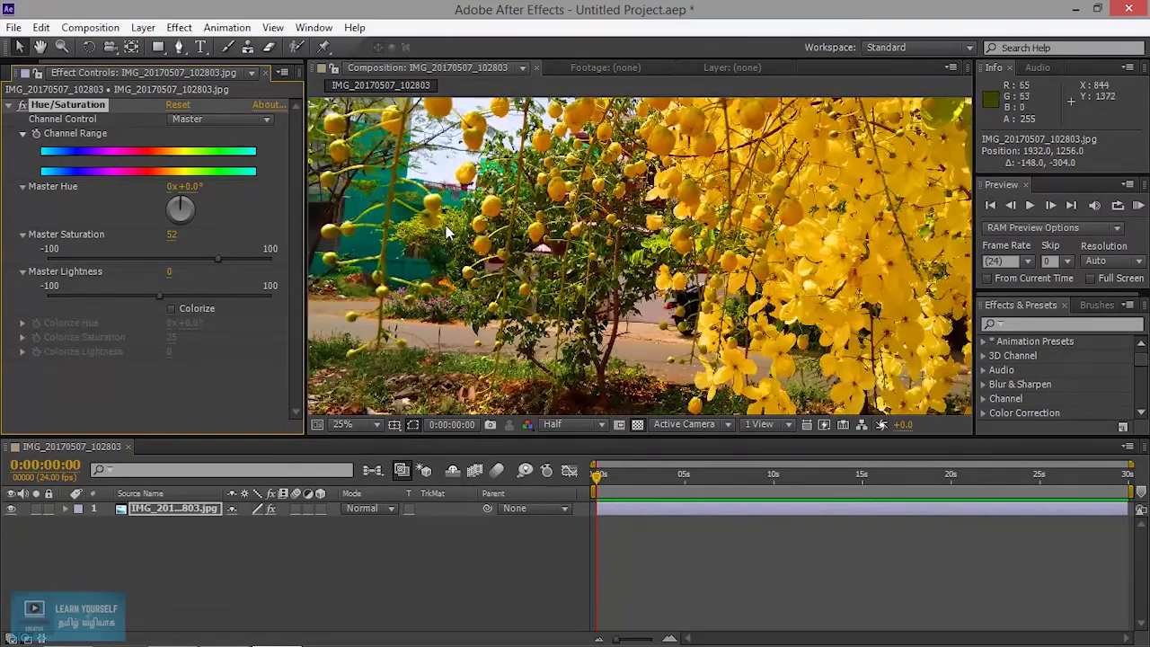
{"action": "left_click", "coordinate": [230, 259]}
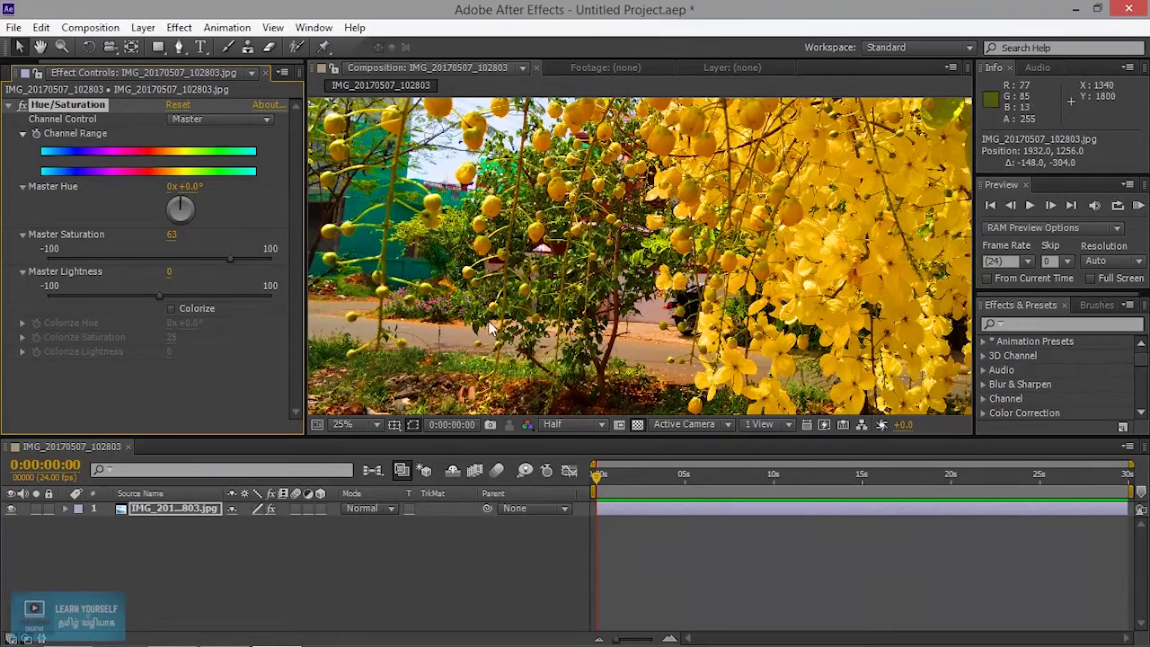
Step: Compare the photo with the Hue/Saturation effect disabled and enabled, examining the colors both up close and as a whole
{"action": "scroll", "coordinate": [448, 307], "scroll_direction": "up", "scroll_amount": 4}
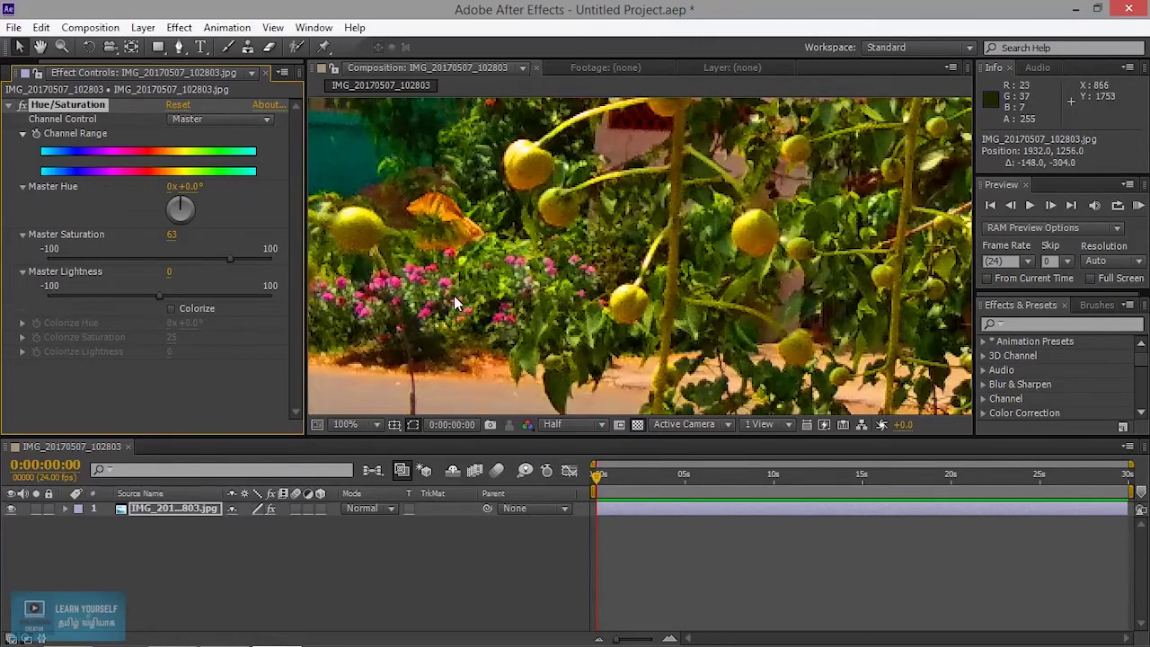
{"action": "left_click", "coordinate": [22, 106]}
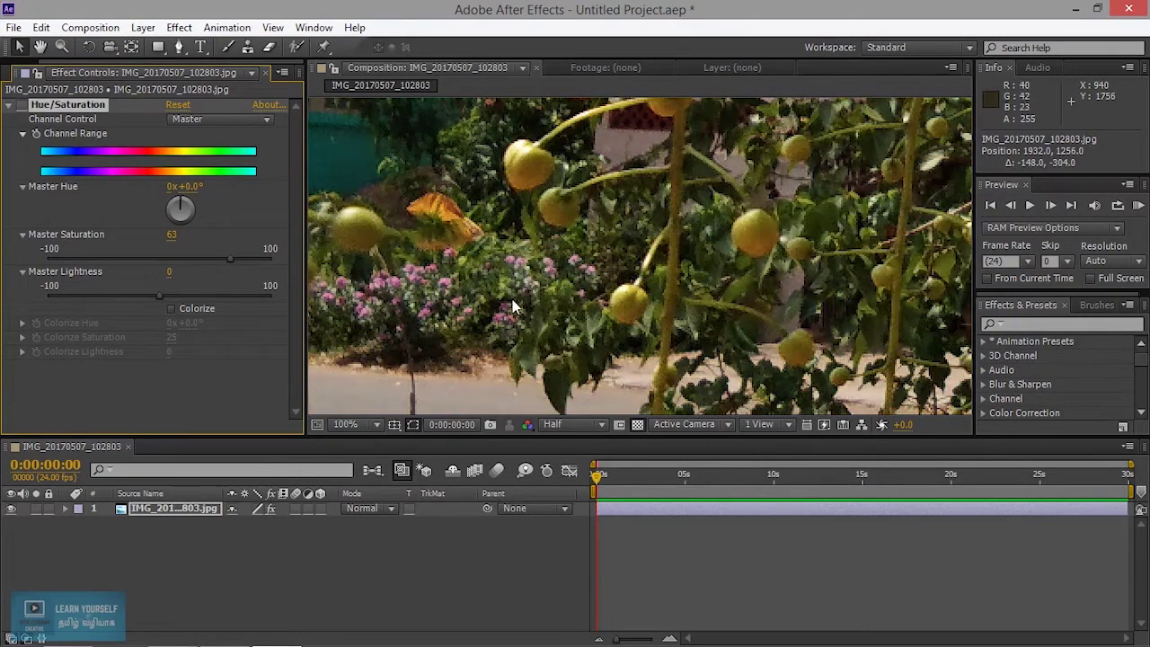
{"action": "left_click", "coordinate": [21, 106]}
{"action": "scroll", "coordinate": [495, 314], "scroll_direction": "down", "scroll_amount": 4}
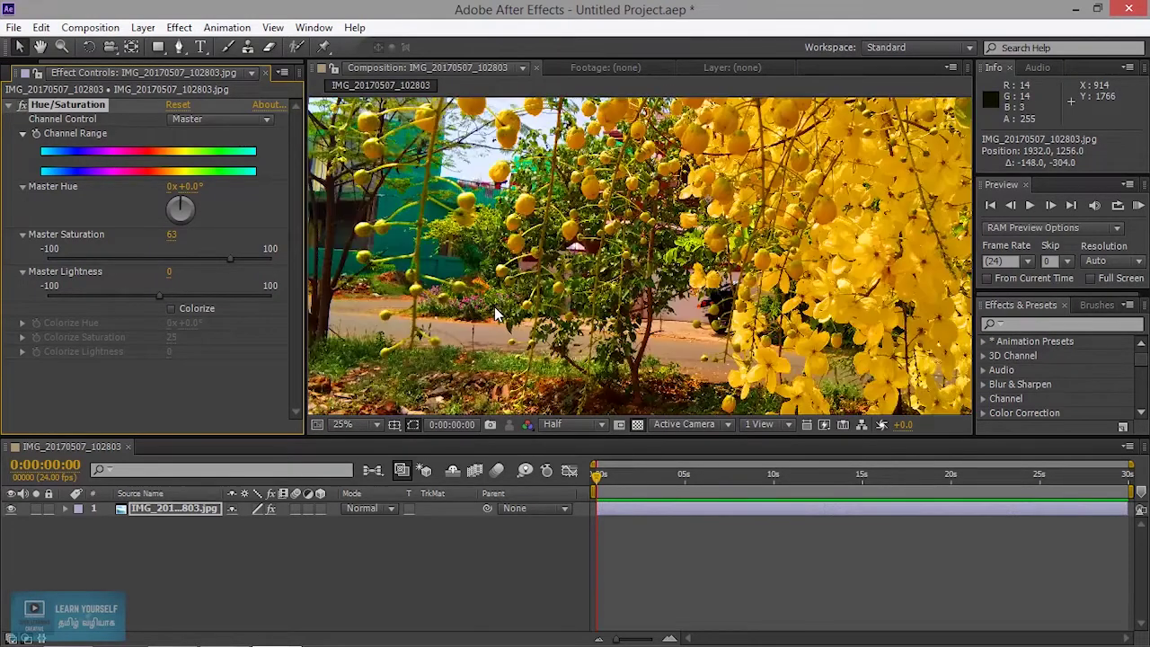
{"action": "scroll", "coordinate": [495, 314], "scroll_direction": "down", "scroll_amount": 1}
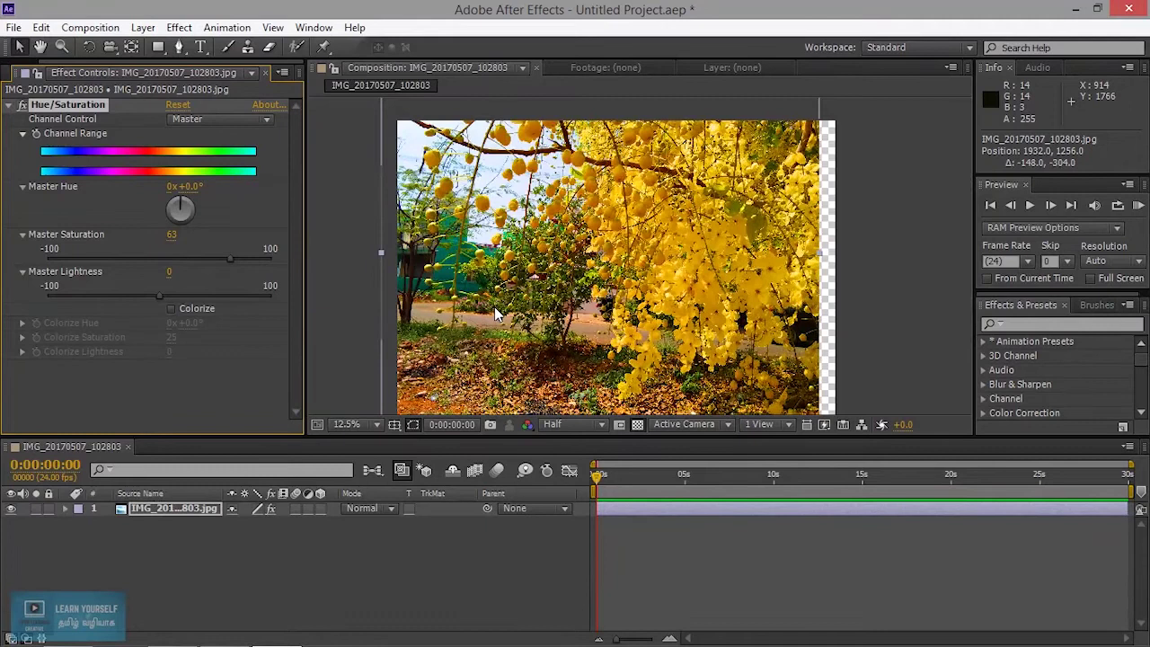
{"action": "scroll", "coordinate": [495, 314], "scroll_direction": "up", "scroll_amount": 1}
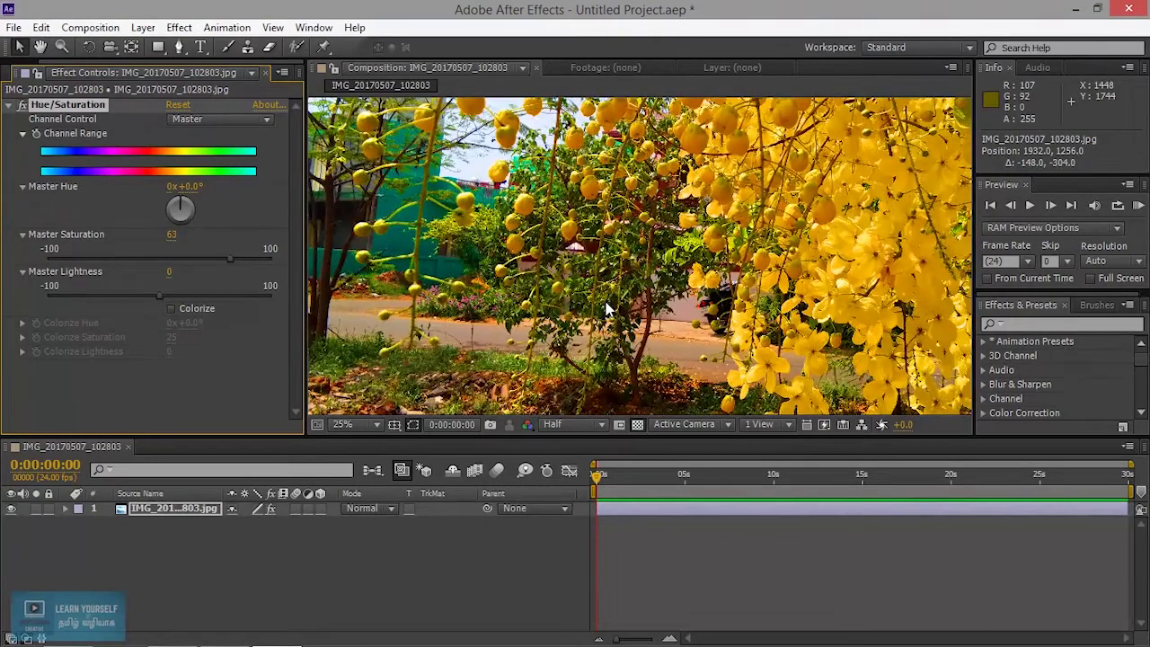
{"action": "scroll", "coordinate": [608, 308], "scroll_direction": "down", "scroll_amount": 1}
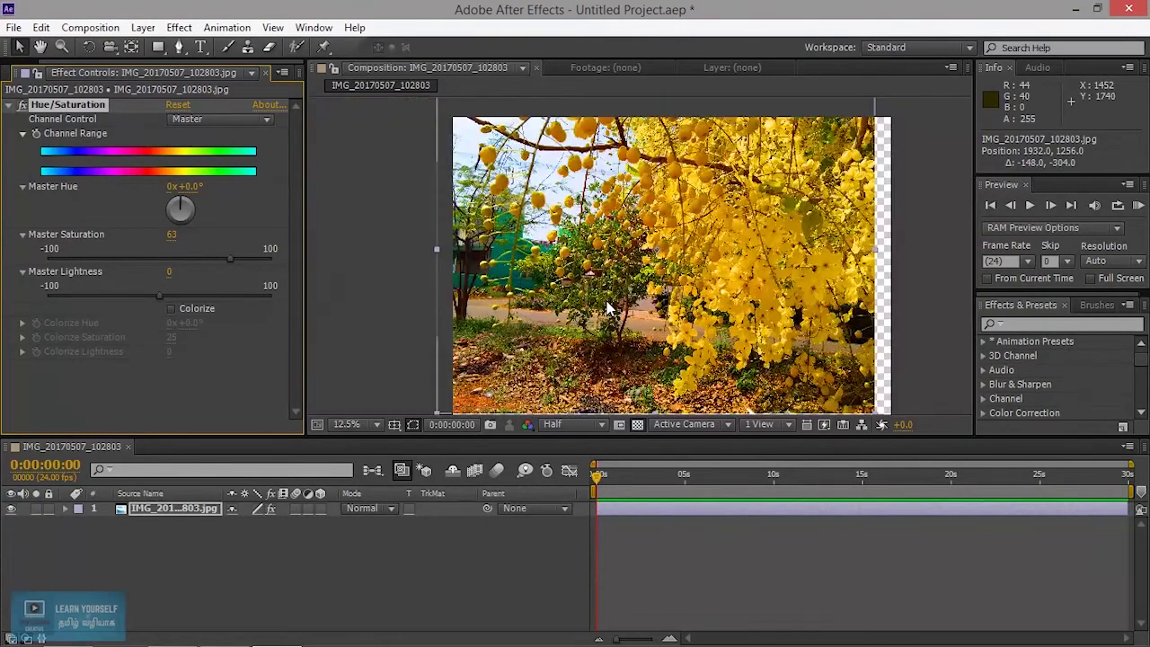
{"action": "scroll", "coordinate": [608, 308], "scroll_direction": "up", "scroll_amount": 1}
{"action": "scroll", "coordinate": [537, 290], "scroll_direction": "down", "scroll_amount": 1}
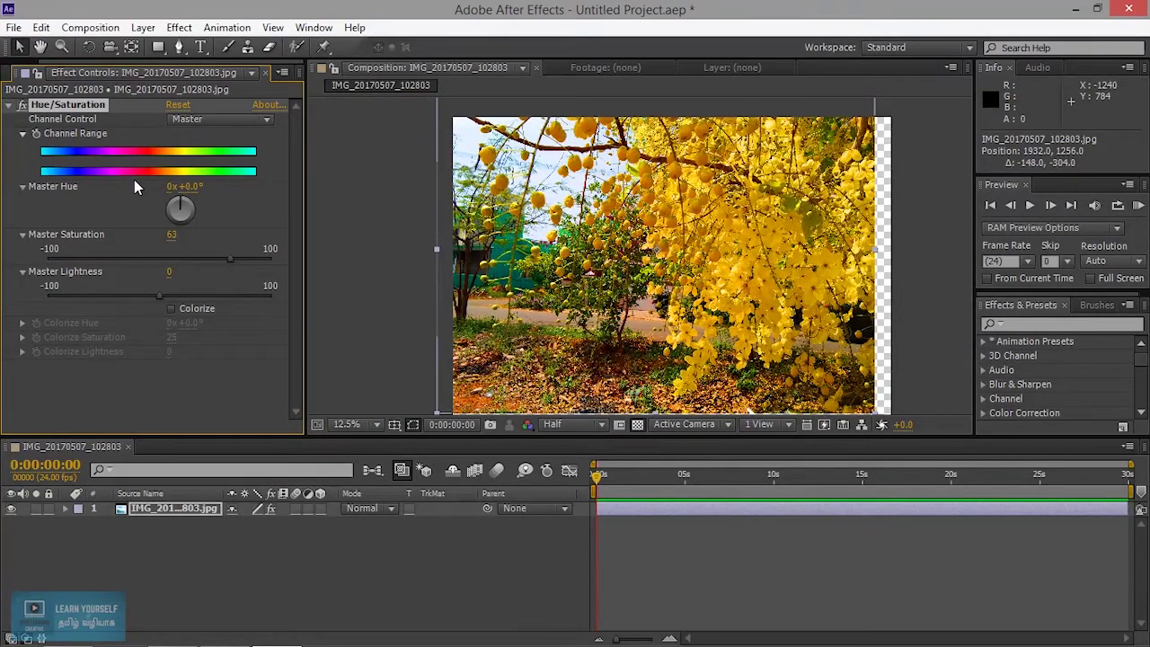
Step: Set the Master Saturation to 30 and compare the photo with the effect disabled and enabled
{"action": "left_click", "coordinate": [207, 259]}
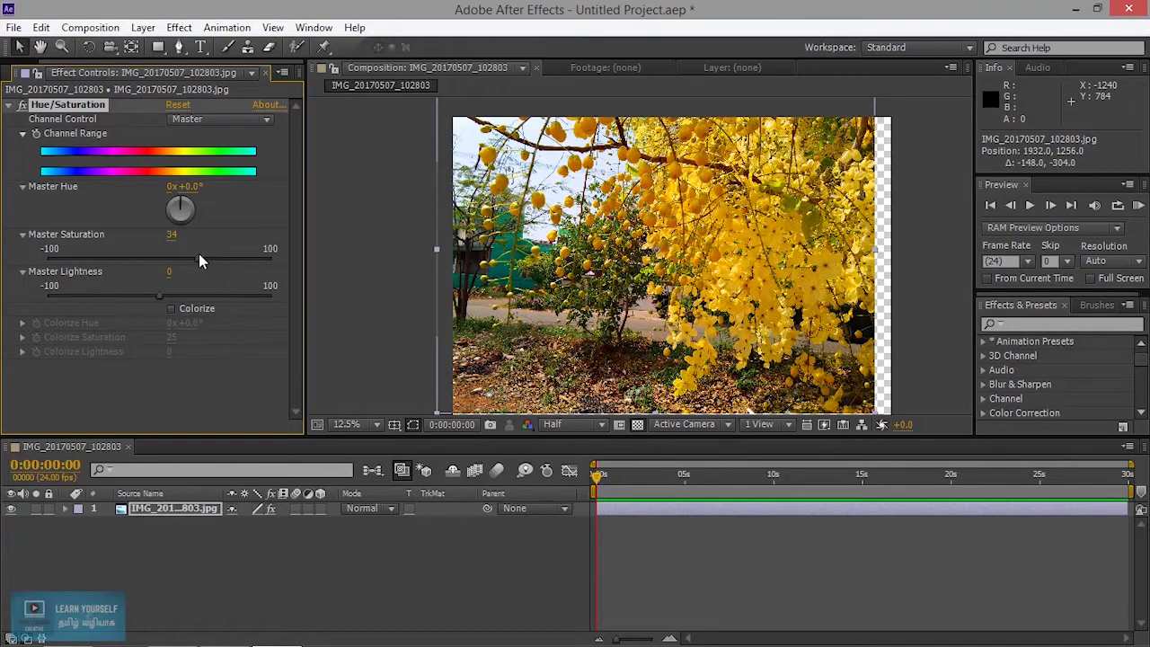
{"action": "left_click_drag", "start_coordinate": [199, 255], "coordinate": [194, 259]}
{"action": "left_click", "coordinate": [23, 106]}
{"action": "left_click", "coordinate": [23, 106]}
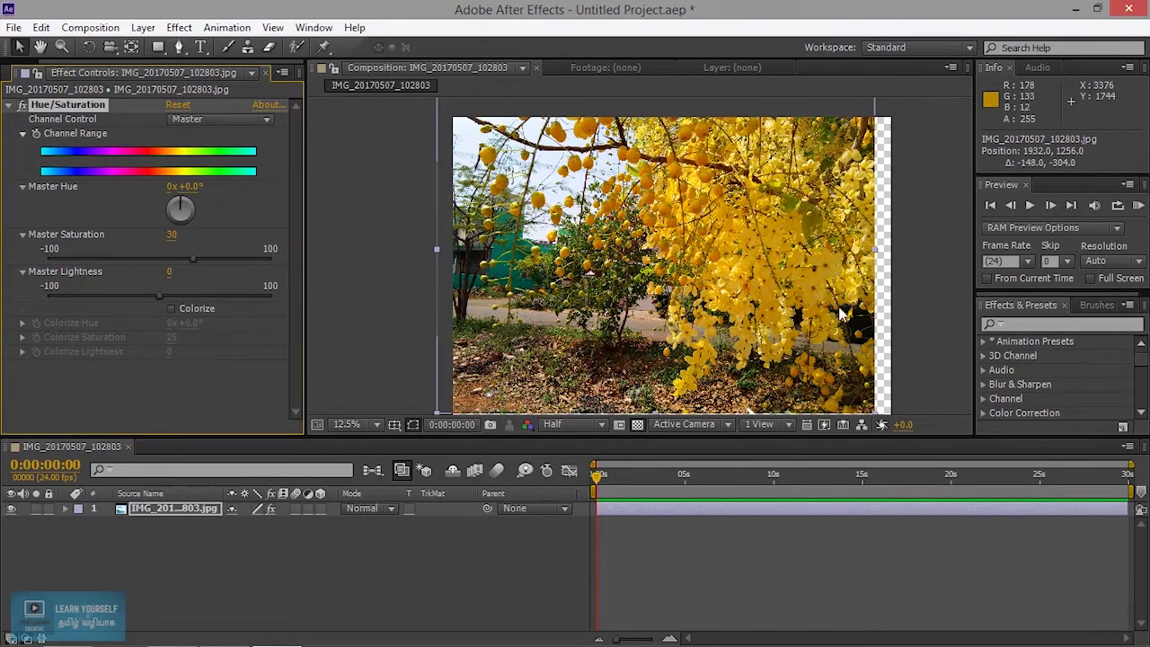
Step: Set the Master Hue of the Hue/Saturation effect to +11°
{"action": "scroll", "coordinate": [764, 313], "scroll_direction": "up", "scroll_amount": 1}
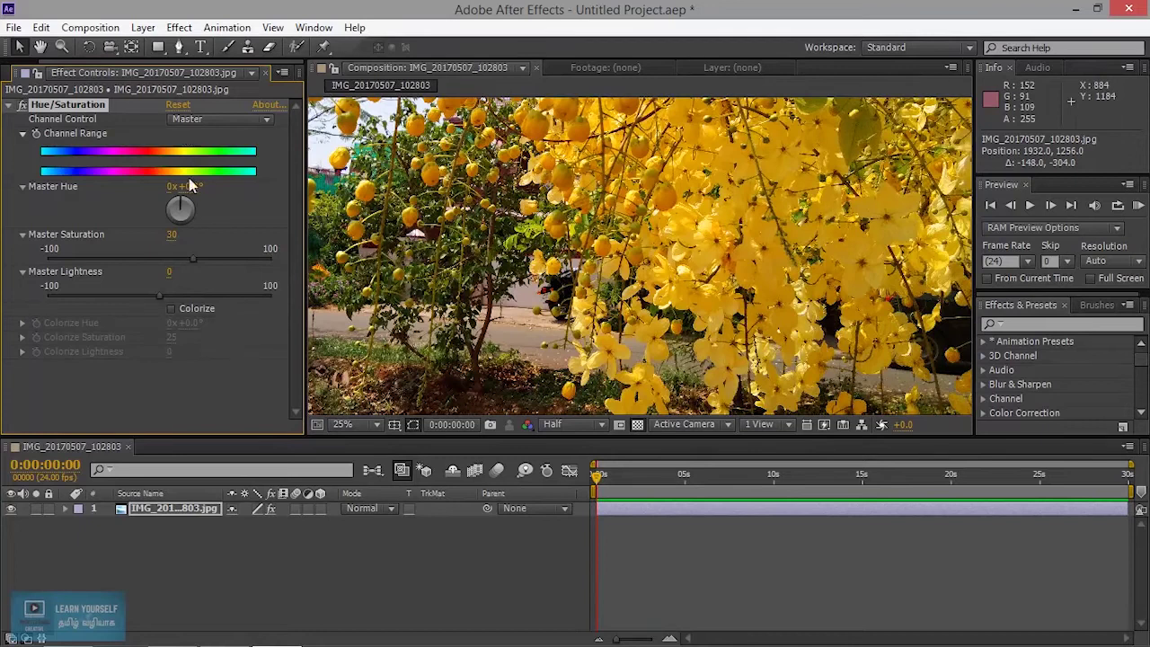
{"action": "right_click", "coordinate": [639, 263]}
{"action": "left_click", "coordinate": [571, 258]}
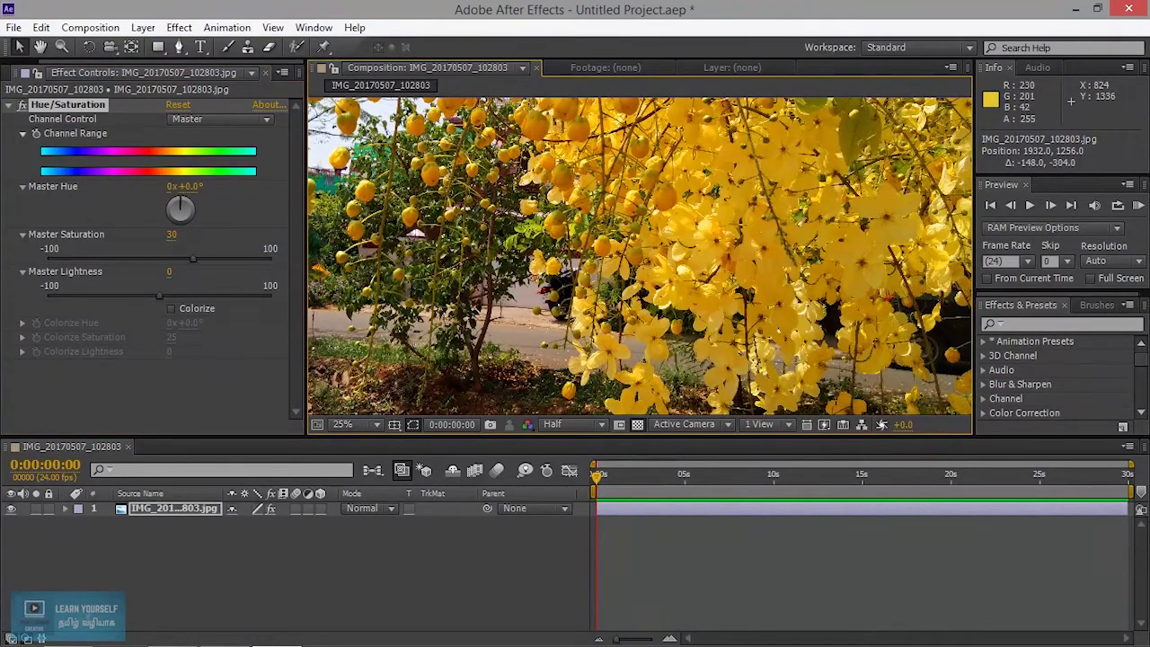
{"action": "left_click_drag", "start_coordinate": [184, 186], "coordinate": [191, 186]}
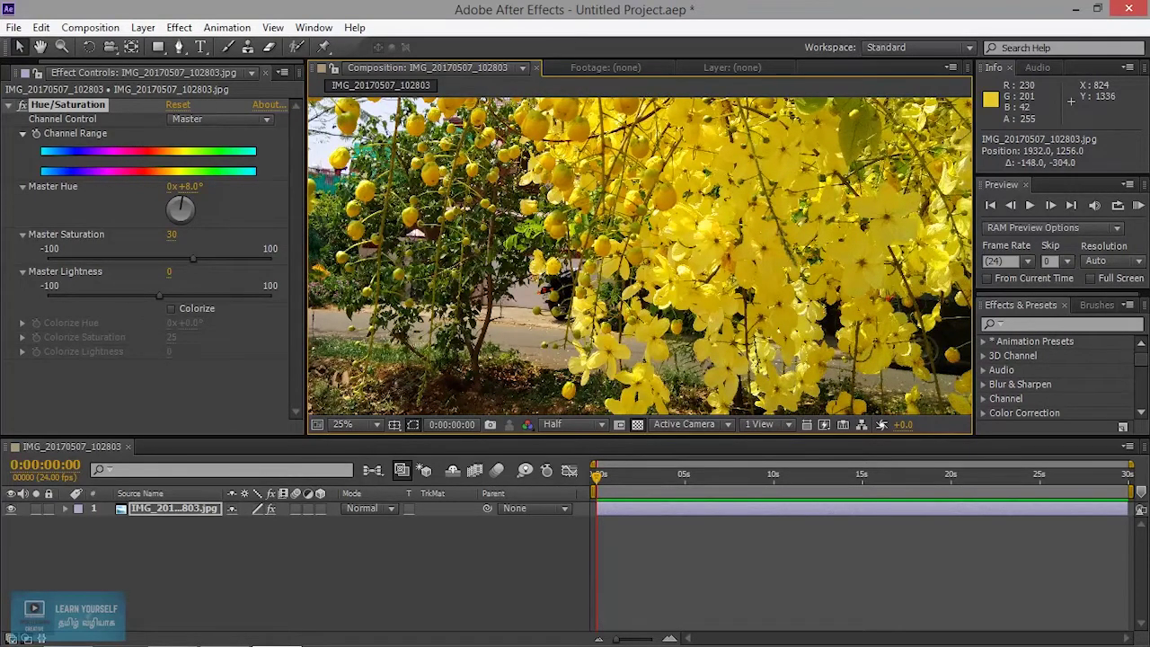
{"action": "left_click_drag", "start_coordinate": [191, 186], "coordinate": [193, 186]}
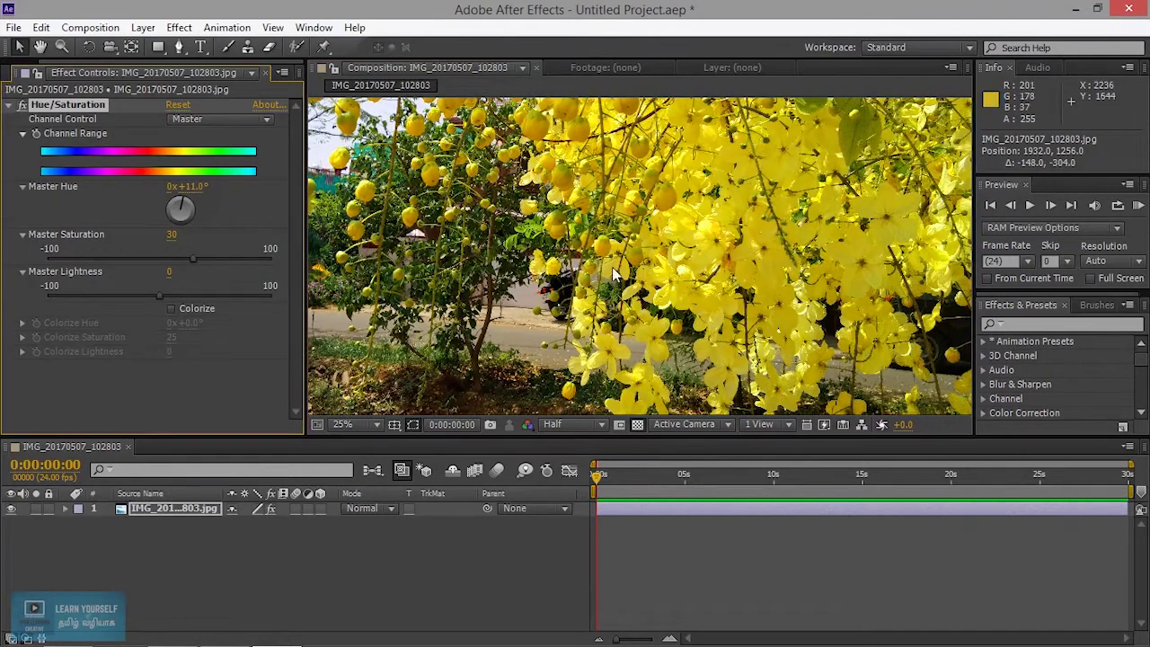
Step: Move the photo layer back over the composition frame, to position 2076, 1560
{"action": "scroll", "coordinate": [692, 263], "scroll_direction": "down", "scroll_amount": 1}
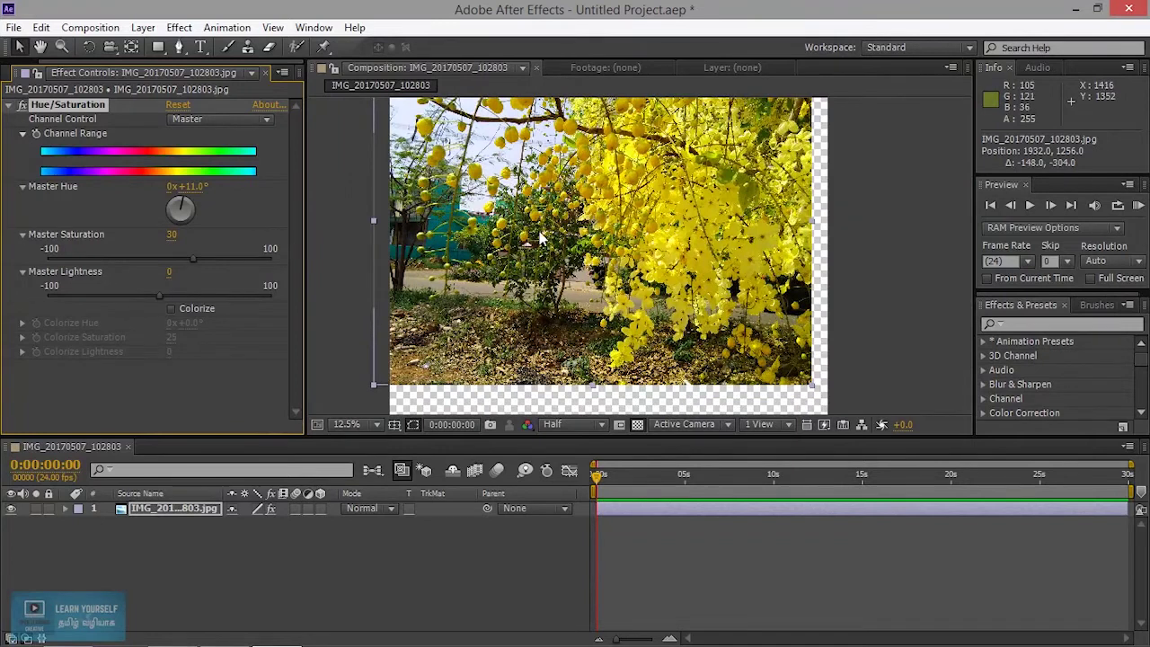
{"action": "key", "text": "ctrl+alt+f"}
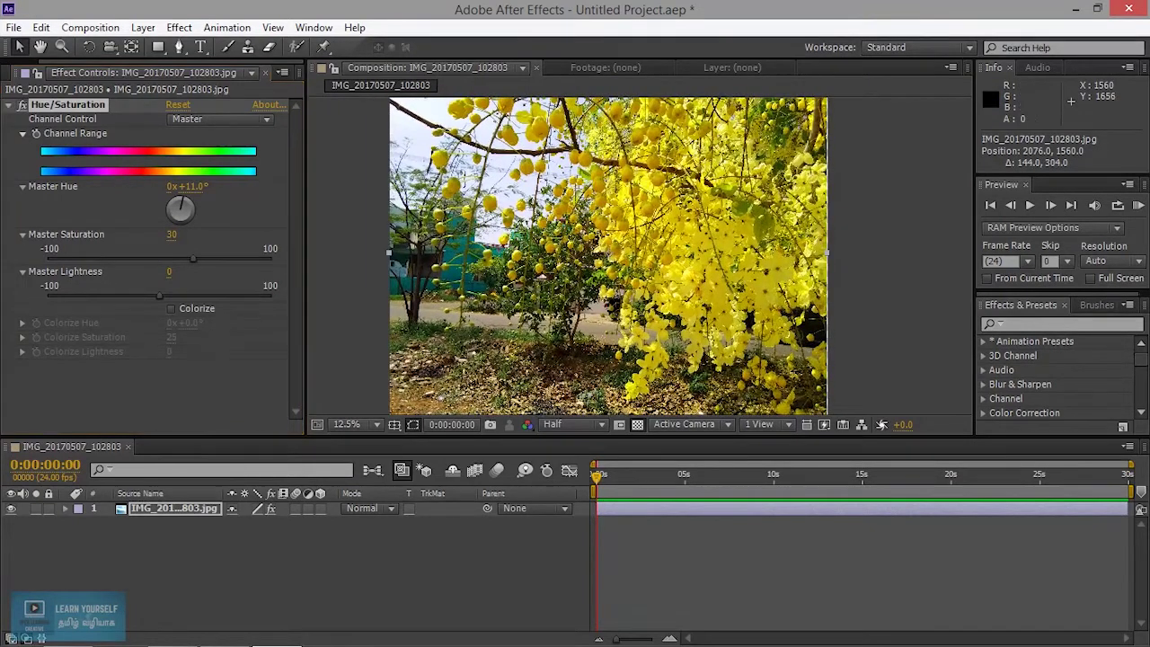
{"action": "scroll", "coordinate": [556, 274], "scroll_direction": "up", "scroll_amount": 1}
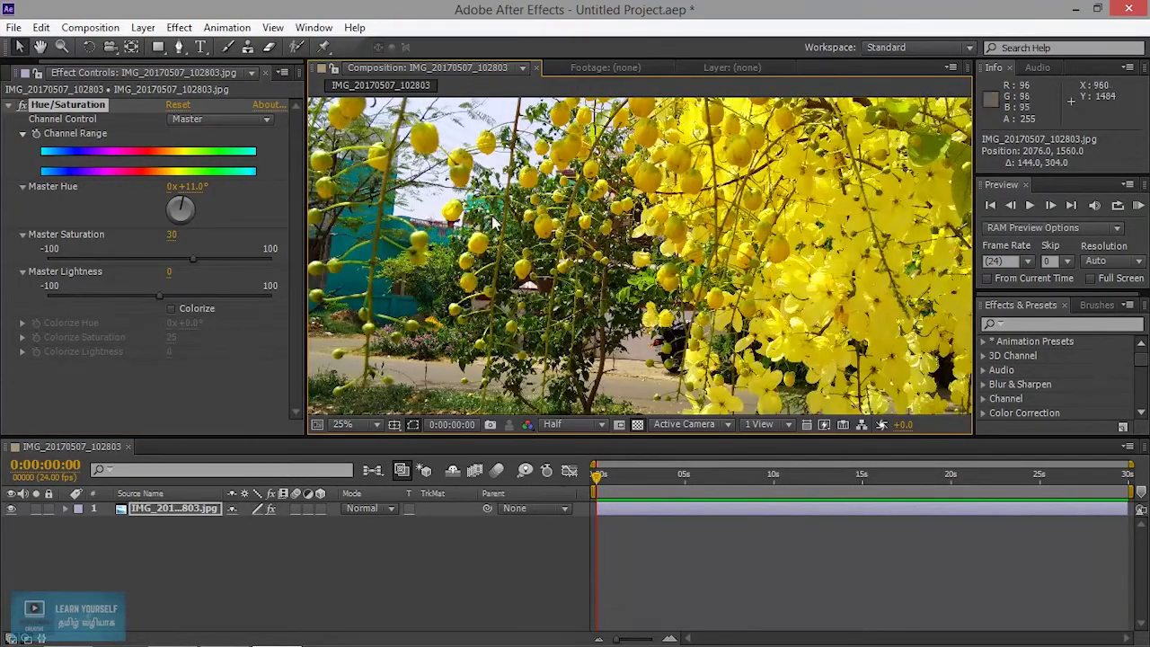
Step: Set the composition view's magnification to Fit up to 100%
{"action": "left_click", "coordinate": [357, 424]}
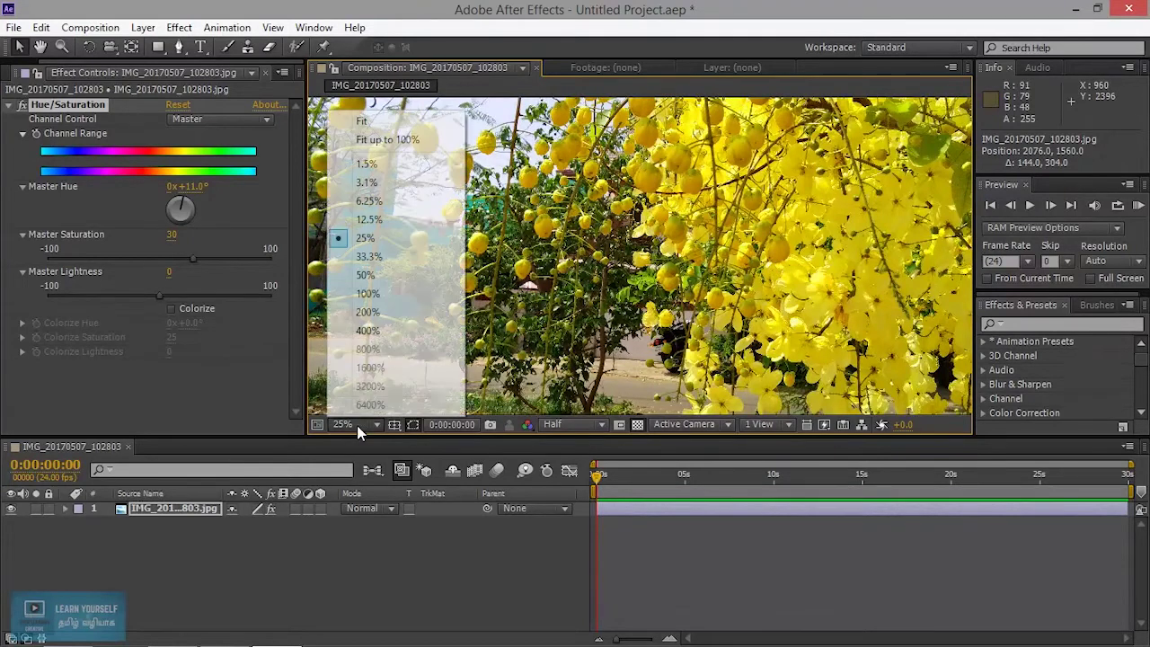
{"action": "left_click", "coordinate": [389, 224]}
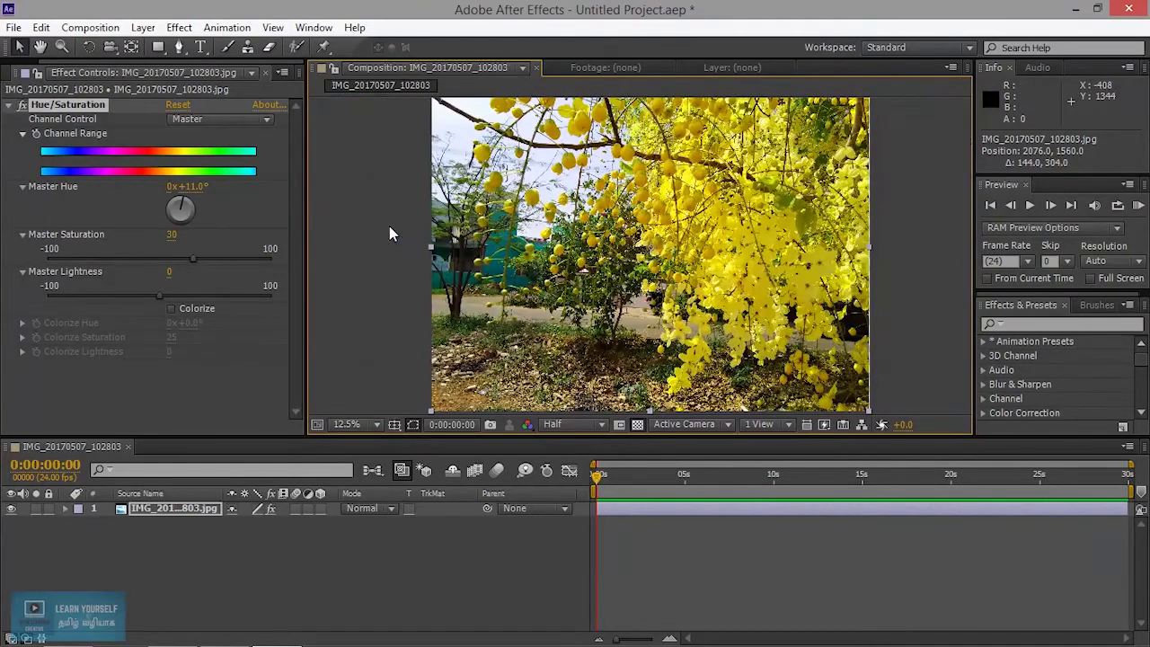
{"action": "left_click", "coordinate": [359, 422]}
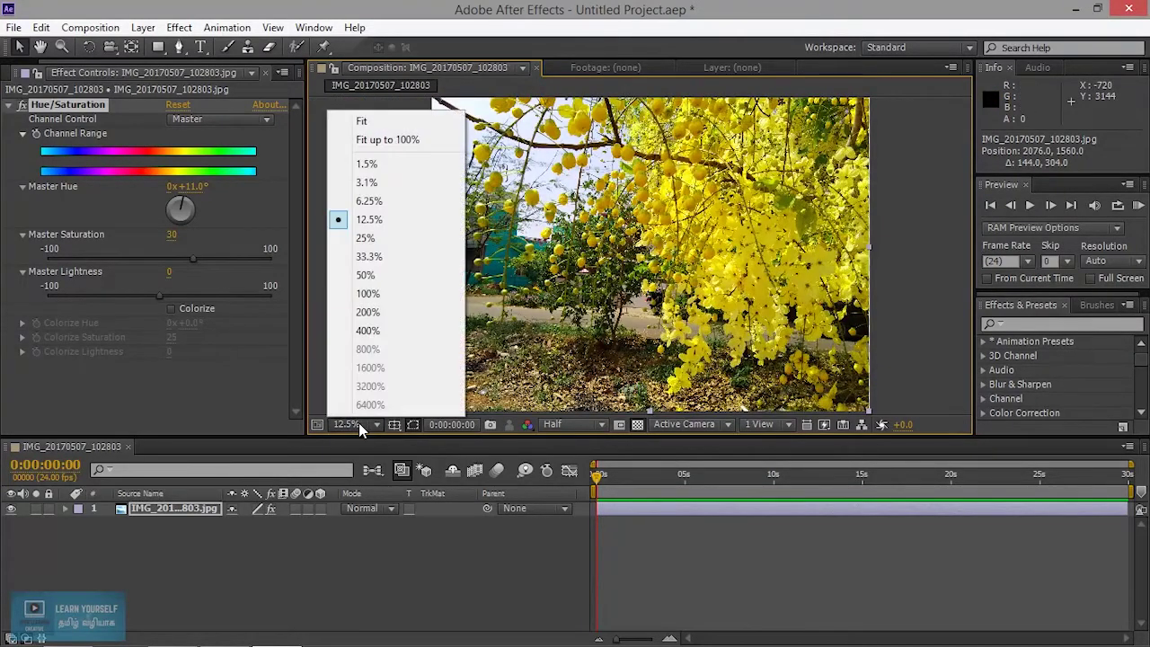
{"action": "left_click", "coordinate": [387, 139]}
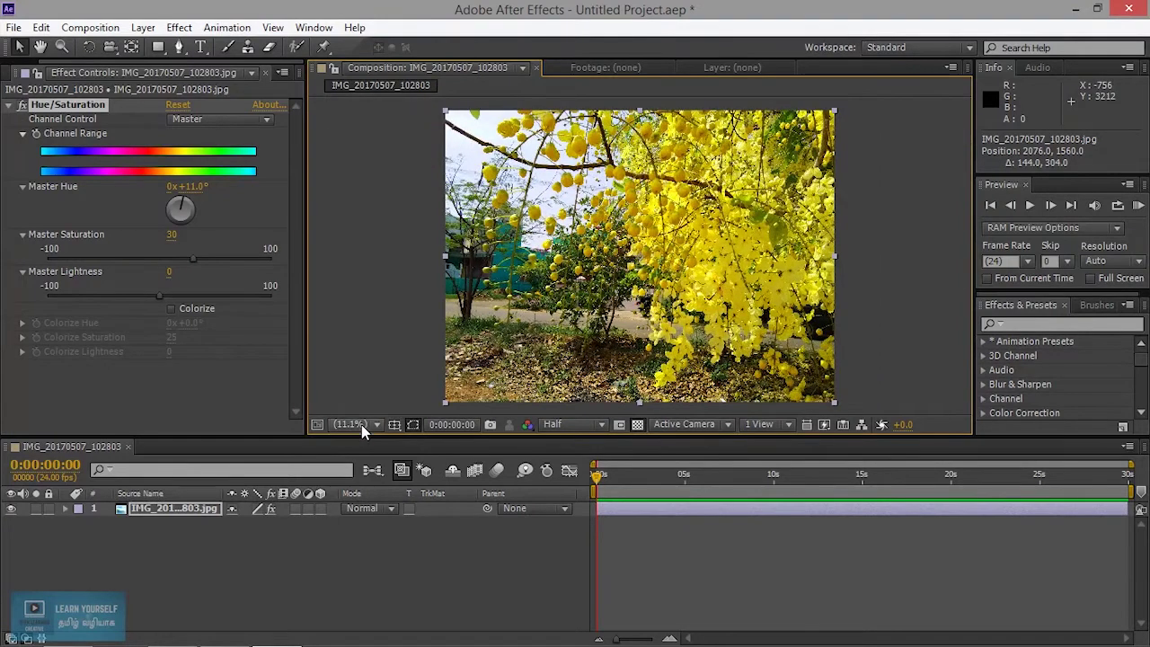
Step: Set the composition view's magnification to 25%
{"action": "left_click", "coordinate": [362, 424]}
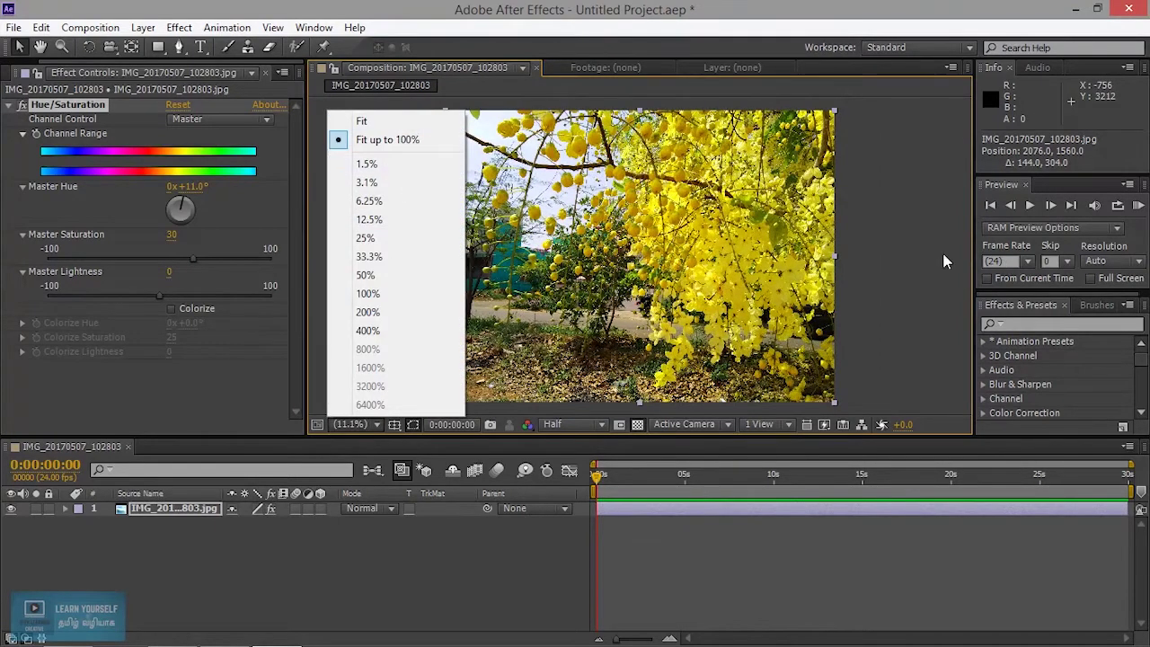
{"action": "left_click", "coordinate": [886, 246]}
{"action": "left_click", "coordinate": [354, 424]}
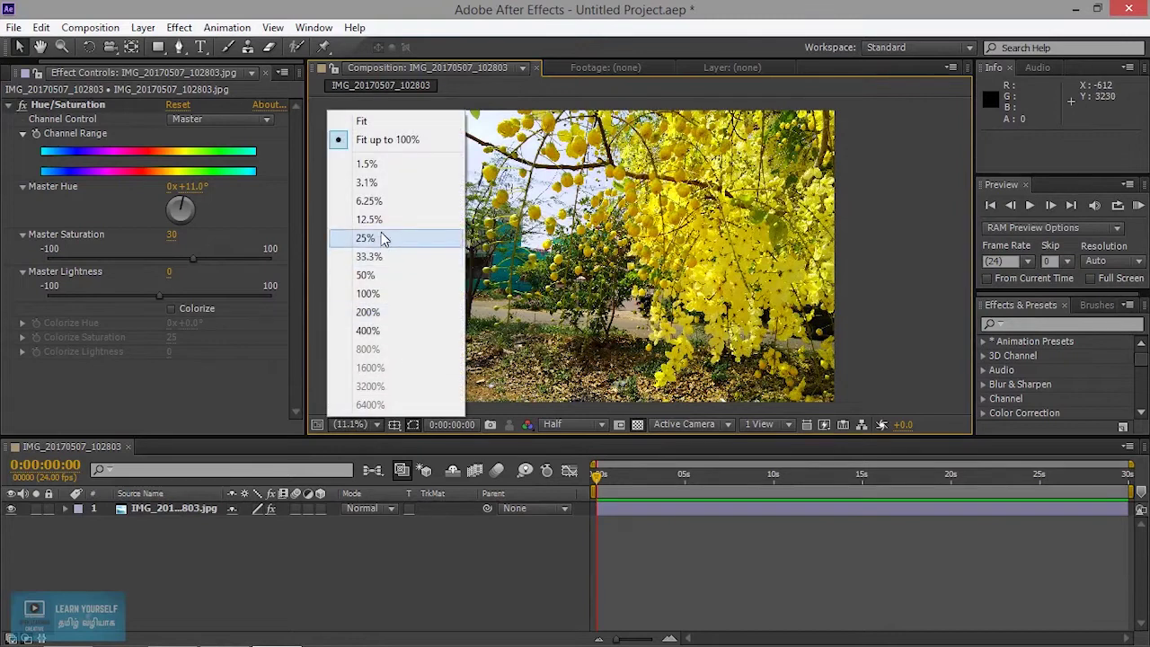
{"action": "left_click", "coordinate": [381, 237]}
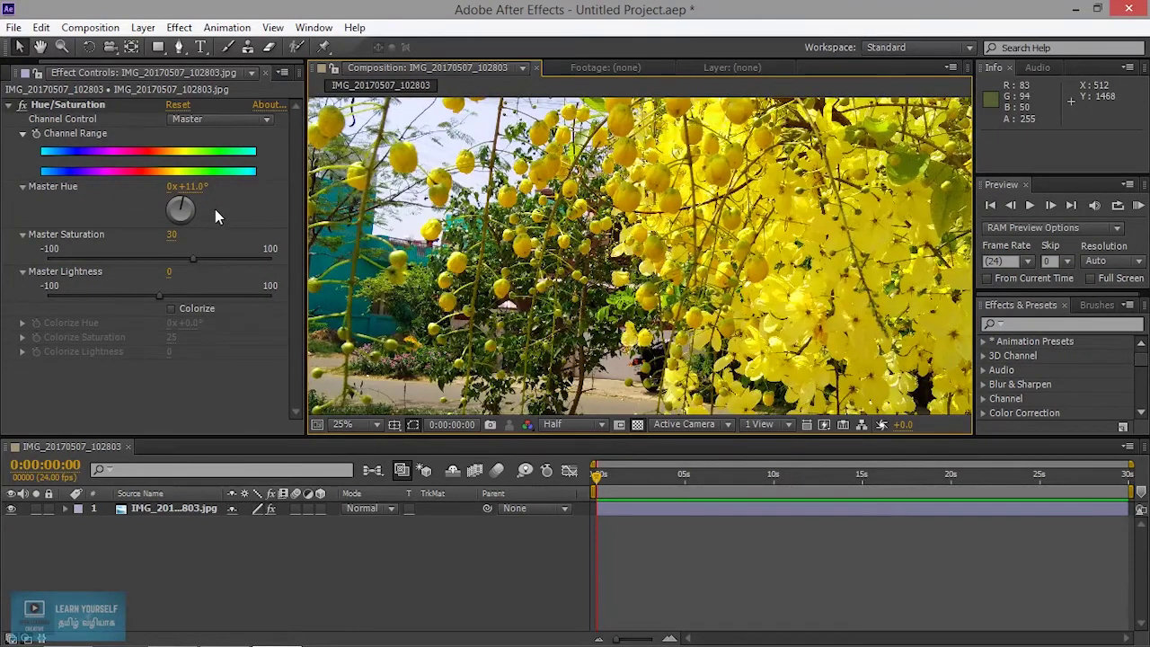
Step: Try Master Hue values of +22°, -17°, -22° and -74° on the photo
{"action": "left_click_drag", "start_coordinate": [186, 186], "coordinate": [194, 186]}
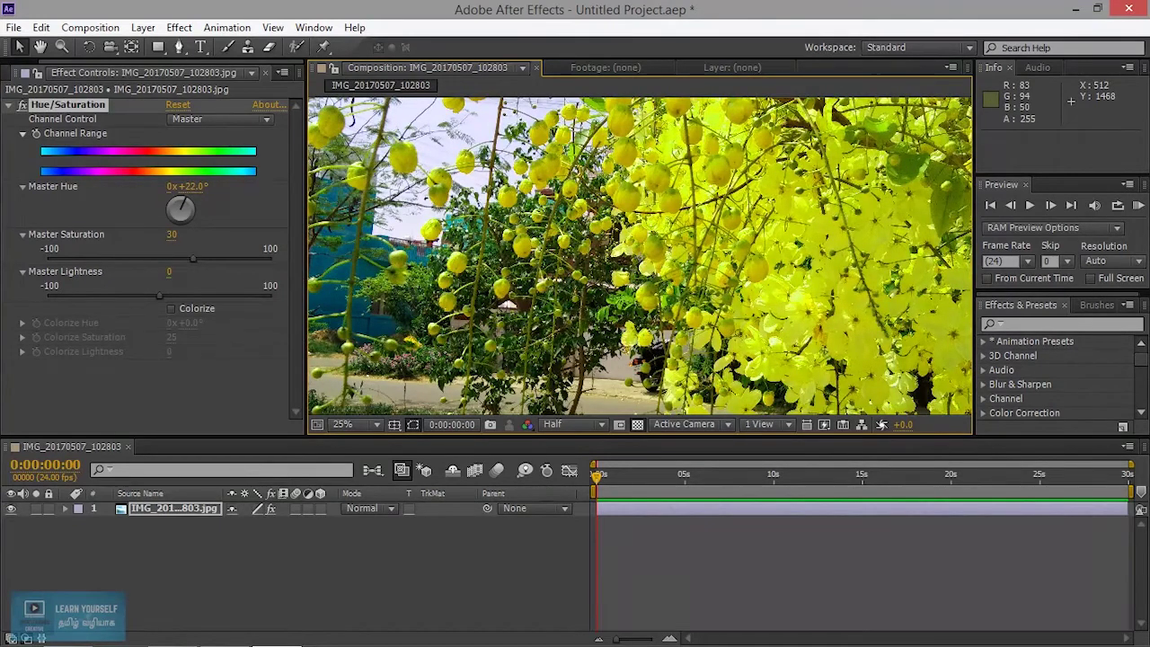
{"action": "left_click_drag", "start_coordinate": [197, 186], "coordinate": [163, 186]}
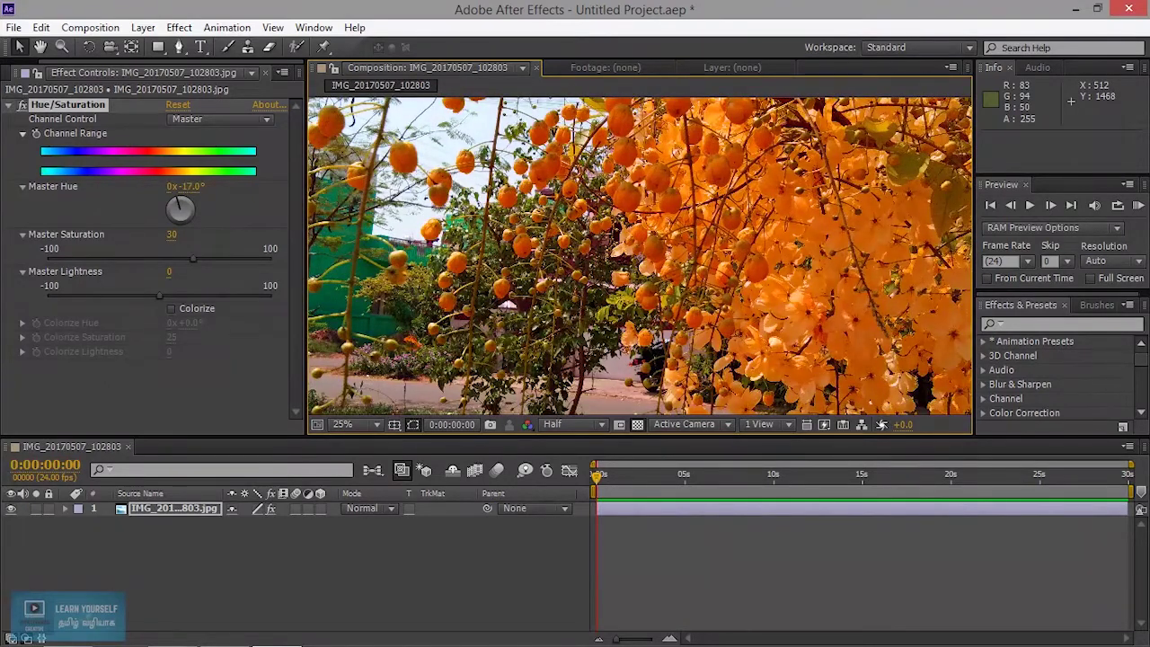
{"action": "left_click_drag", "start_coordinate": [163, 186], "coordinate": [162, 186]}
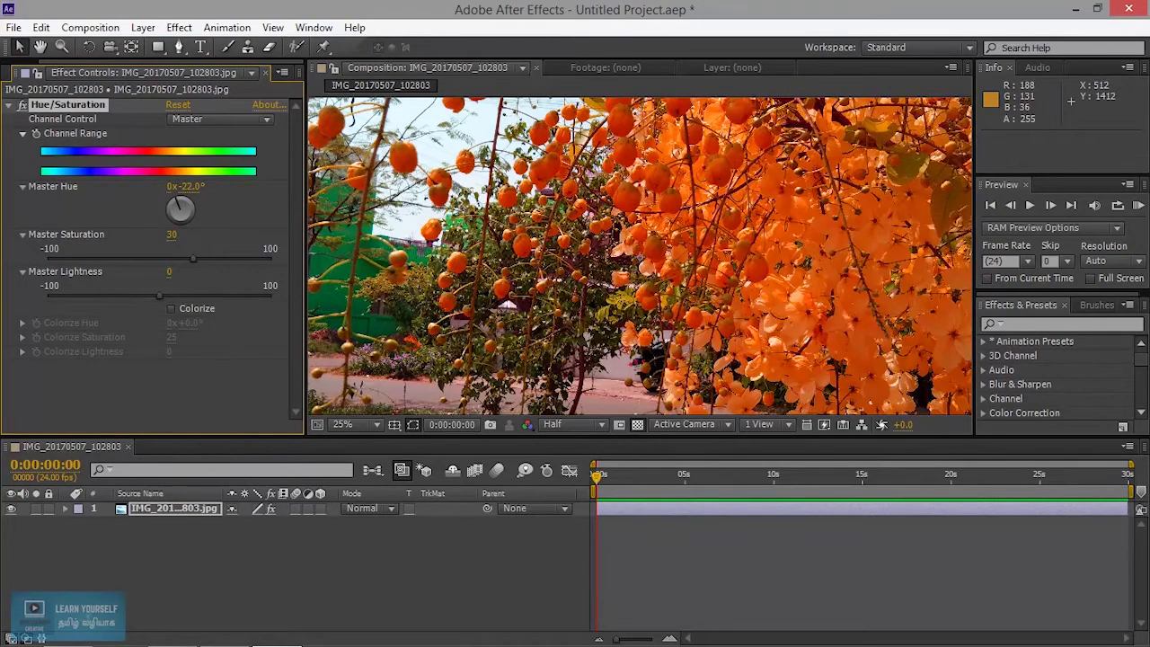
{"action": "left_click_drag", "start_coordinate": [162, 186], "coordinate": [114, 186]}
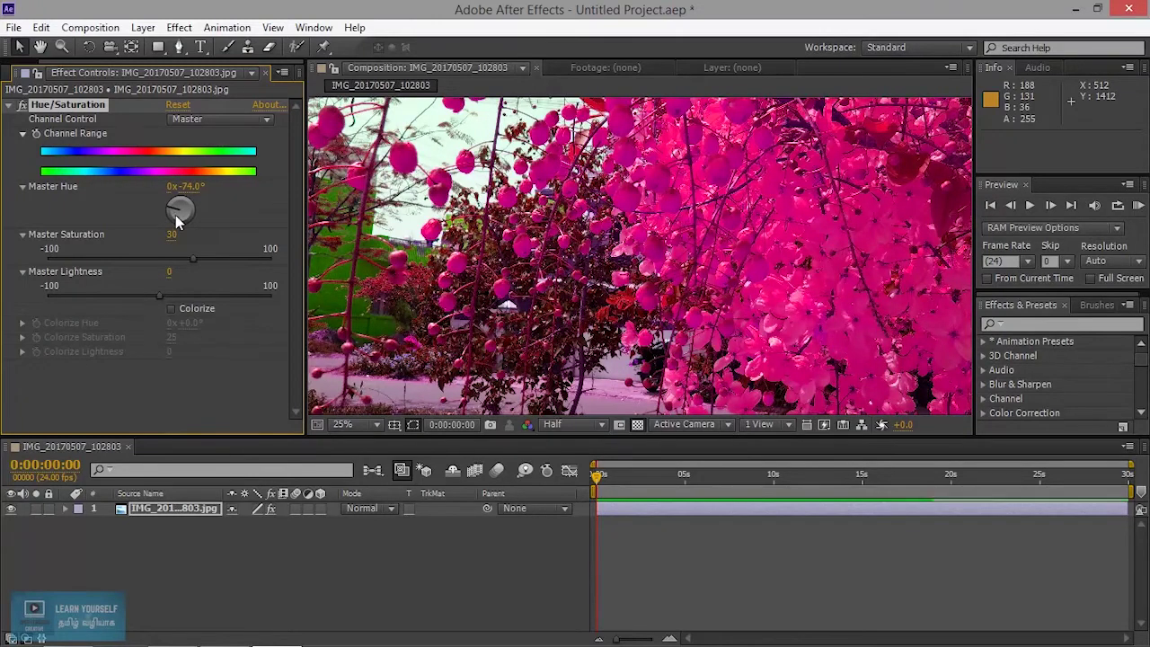
Step: Rotate the Master Hue dial back from the pink tones to -348° to make the flowers yellow again
{"action": "mouse_move", "coordinate": [175, 216]}
{"action": "left_mouse_down"}
{"action": "mouse_move", "coordinate": [197, 213]}
{"action": "mouse_move", "coordinate": [195, 188]}
{"action": "mouse_move", "coordinate": [175, 212]}
{"action": "left_mouse_up"}
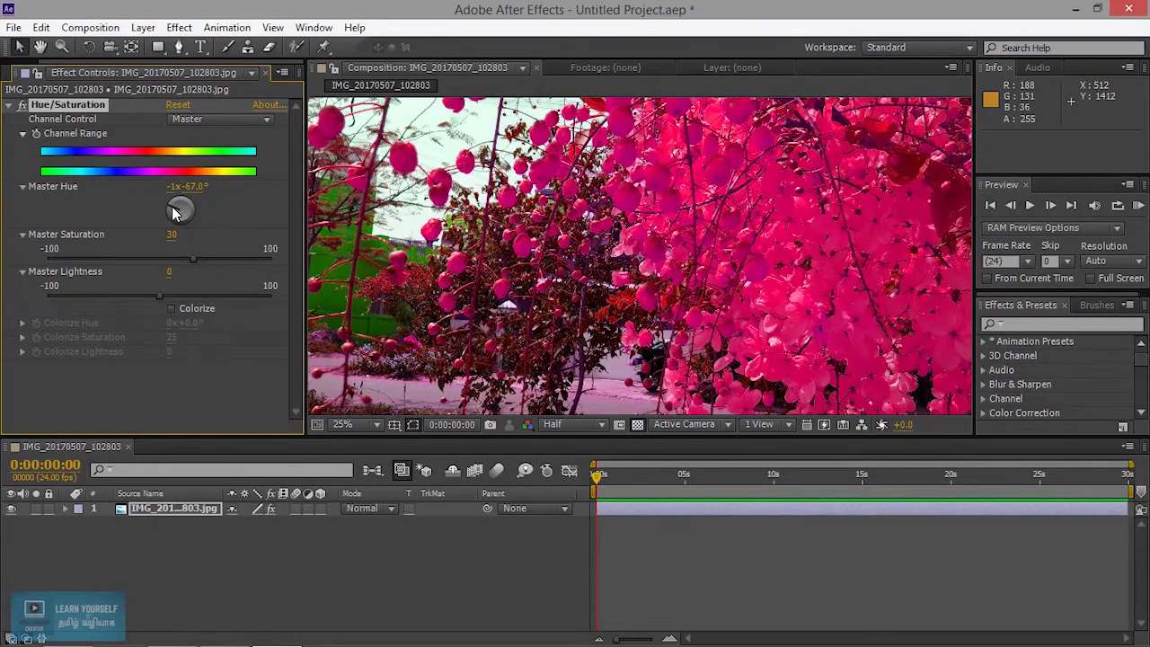
{"action": "left_click_drag", "start_coordinate": [176, 210], "coordinate": [177, 212]}
{"action": "left_click_drag", "start_coordinate": [177, 210], "coordinate": [178, 210]}
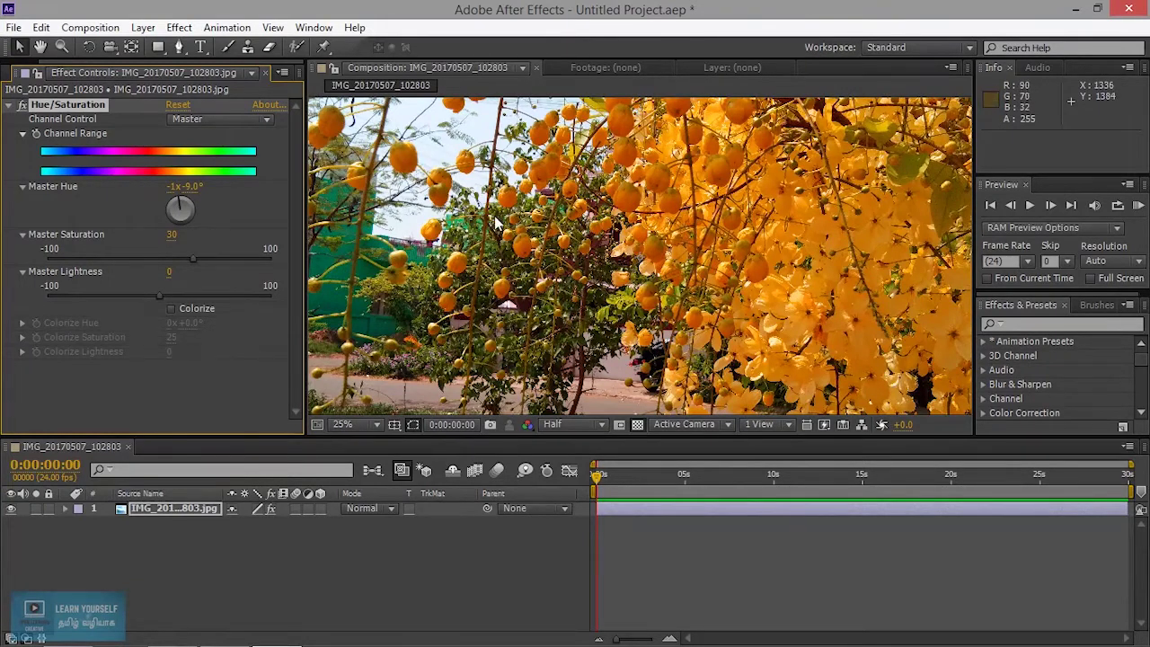
{"action": "left_click_drag", "start_coordinate": [183, 206], "coordinate": [185, 208]}
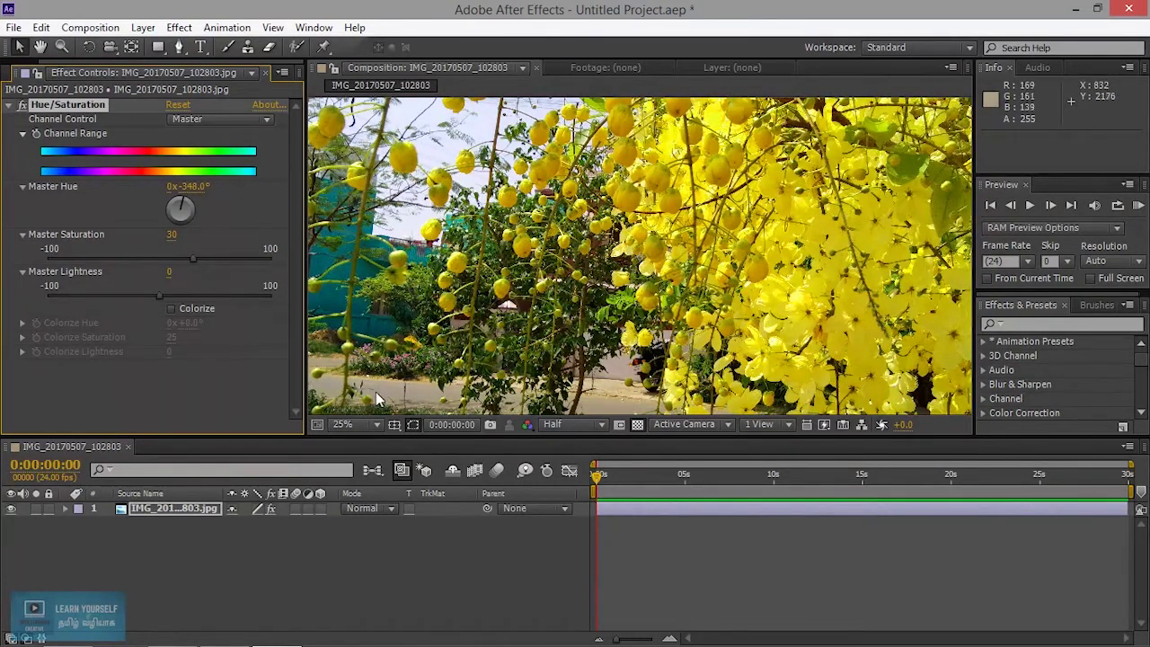
Step: Reset the Hue/Saturation effect, and try Master Saturation at -100 before setting it to 6
{"action": "left_click", "coordinate": [191, 187]}
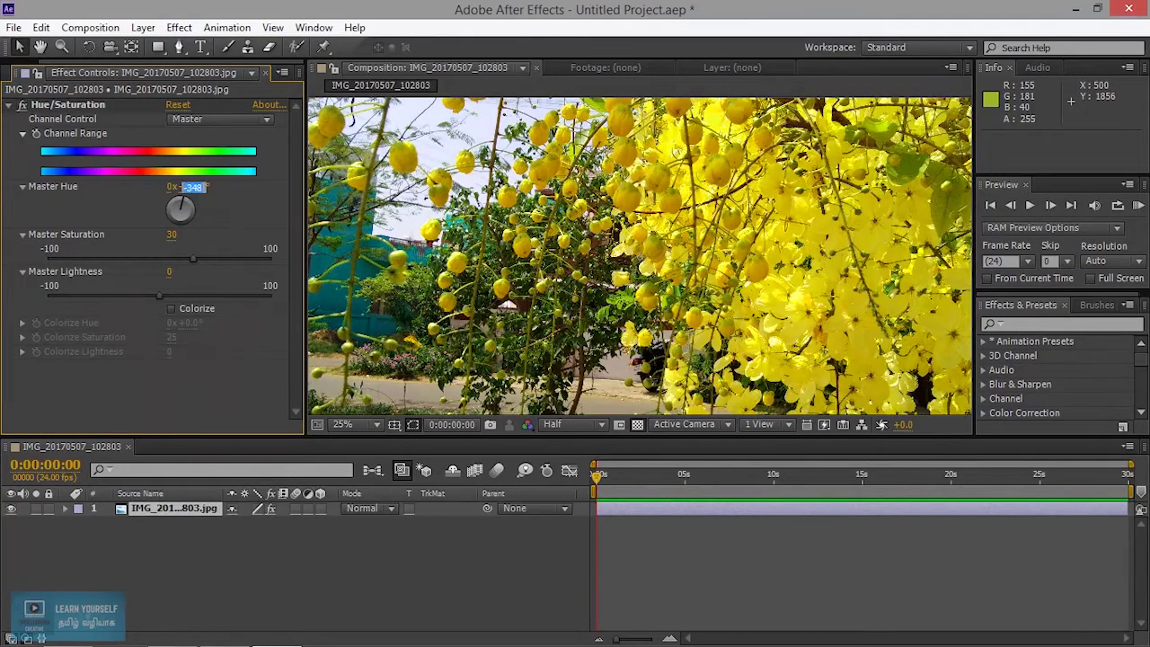
{"action": "left_click", "coordinate": [179, 105]}
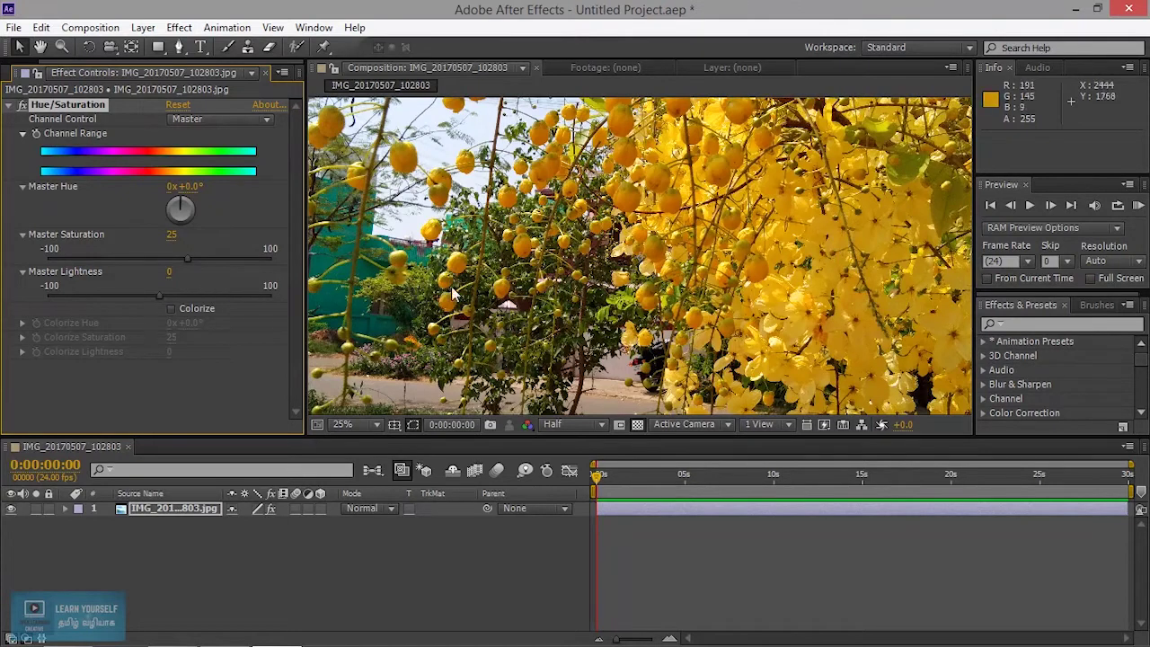
{"action": "left_click_drag", "start_coordinate": [178, 264], "coordinate": [20, 264]}
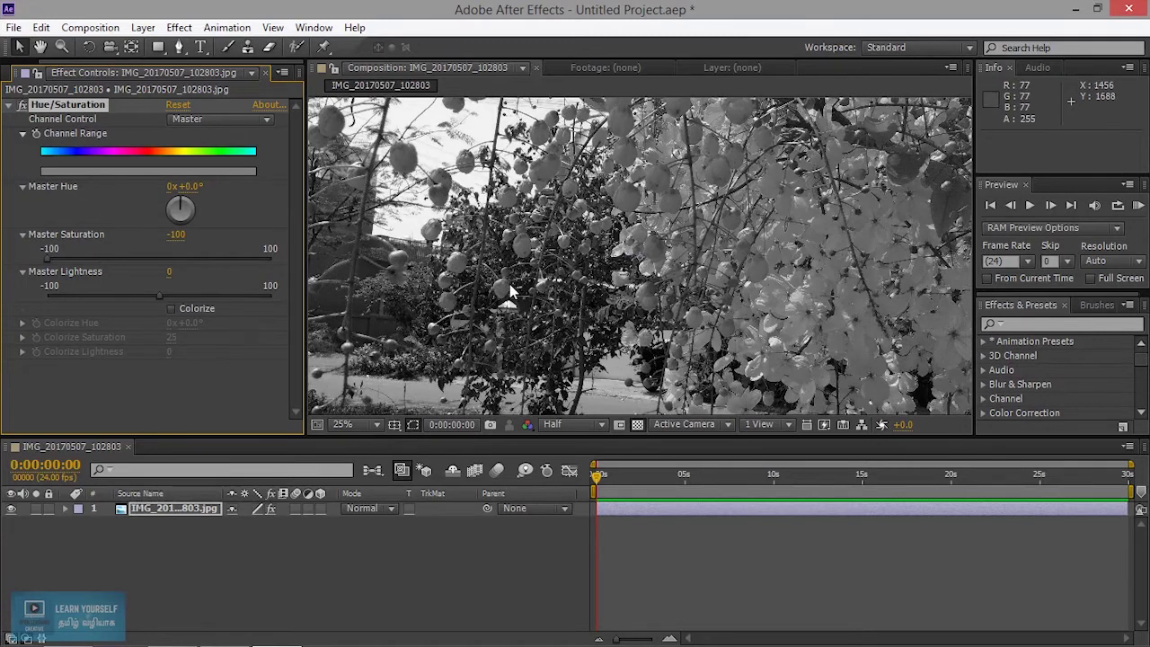
{"action": "left_click_drag", "start_coordinate": [49, 258], "coordinate": [166, 257]}
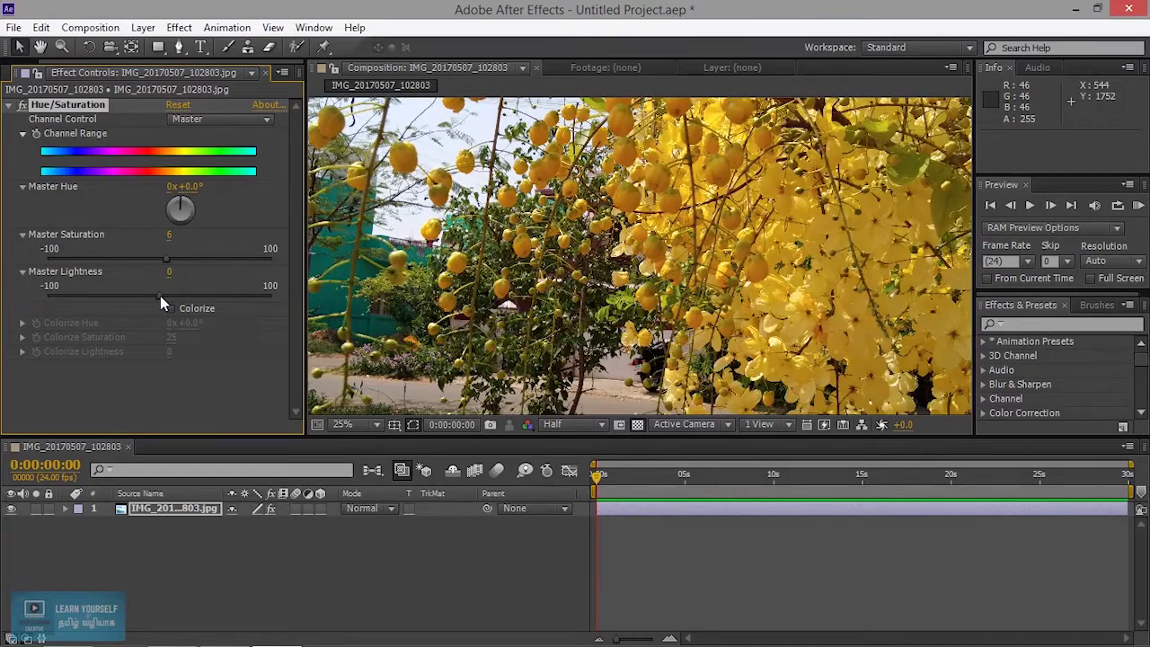
Step: Try Master Lightness at -90, 3 and 7, and return it to 0
{"action": "left_click_drag", "start_coordinate": [159, 295], "coordinate": [60, 293]}
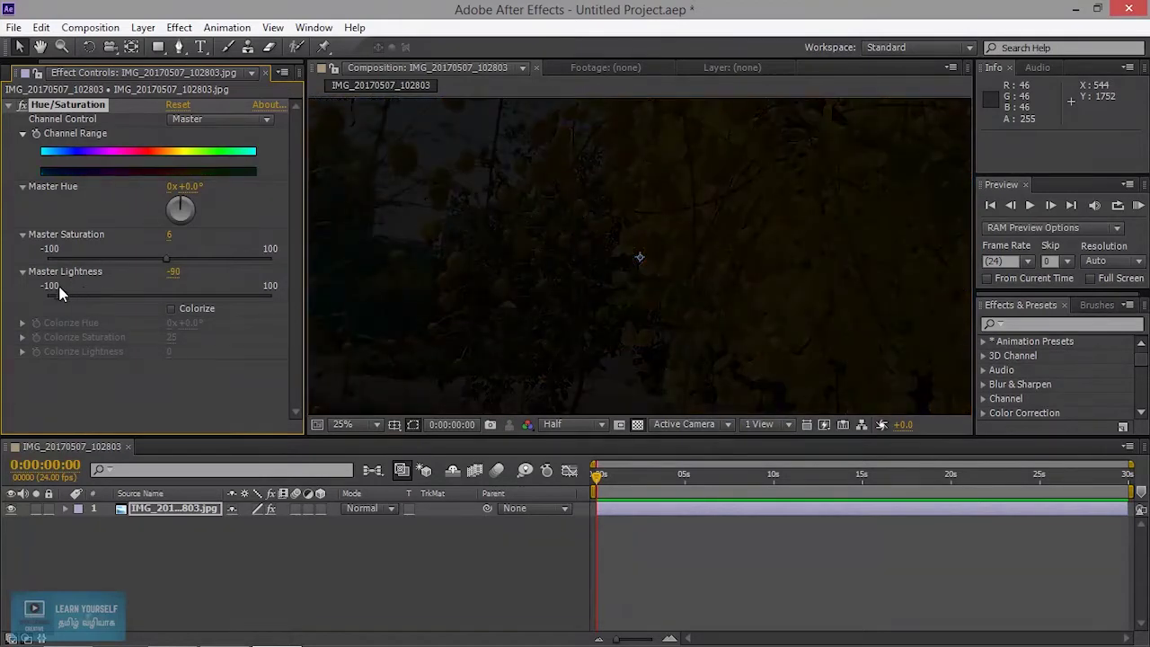
{"action": "left_click", "coordinate": [57, 298]}
{"action": "left_click", "coordinate": [163, 296]}
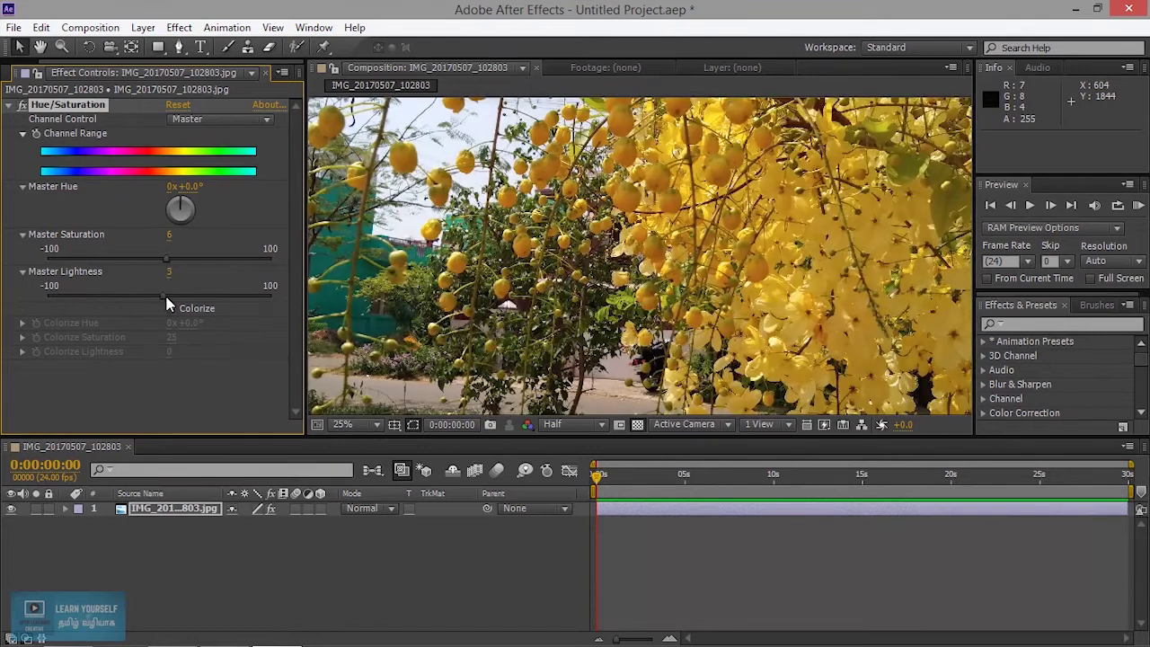
{"action": "left_click_drag", "start_coordinate": [213, 292], "coordinate": [171, 299]}
{"action": "left_click", "coordinate": [172, 272]}
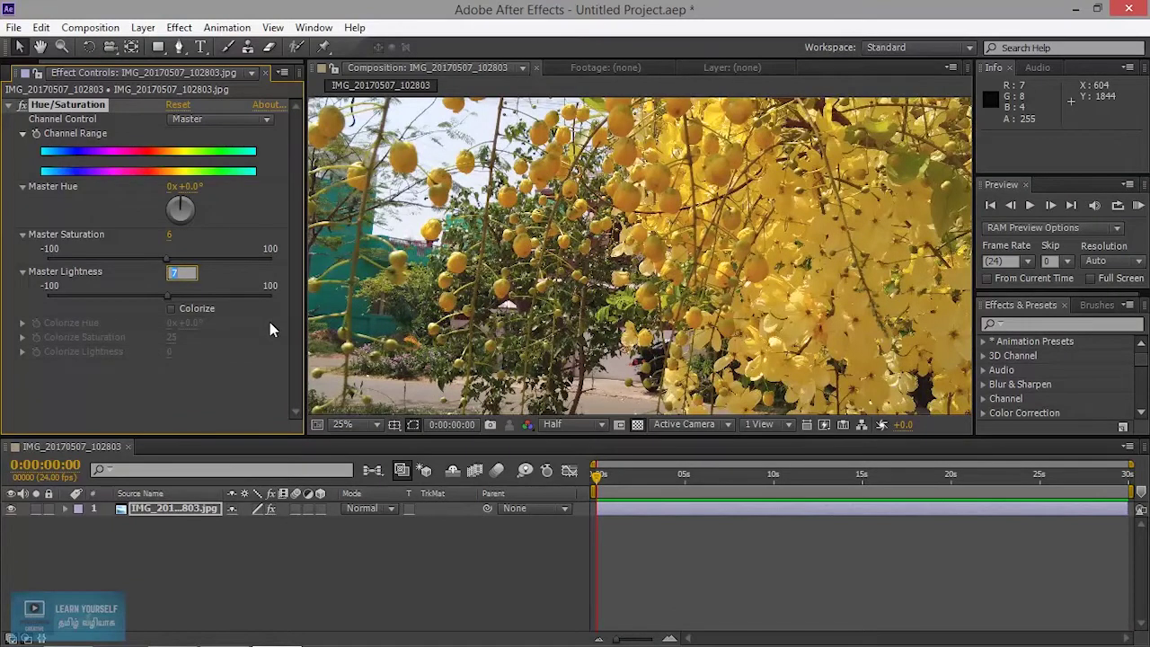
{"action": "type", "text": "0"}
{"action": "key", "text": "Return"}
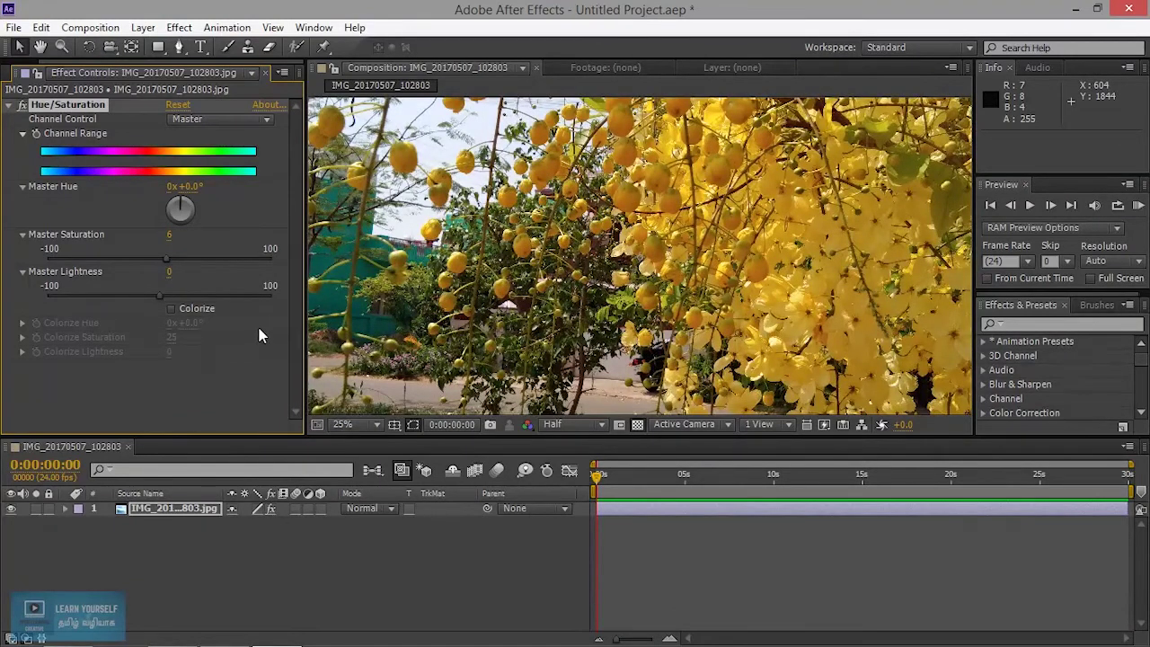
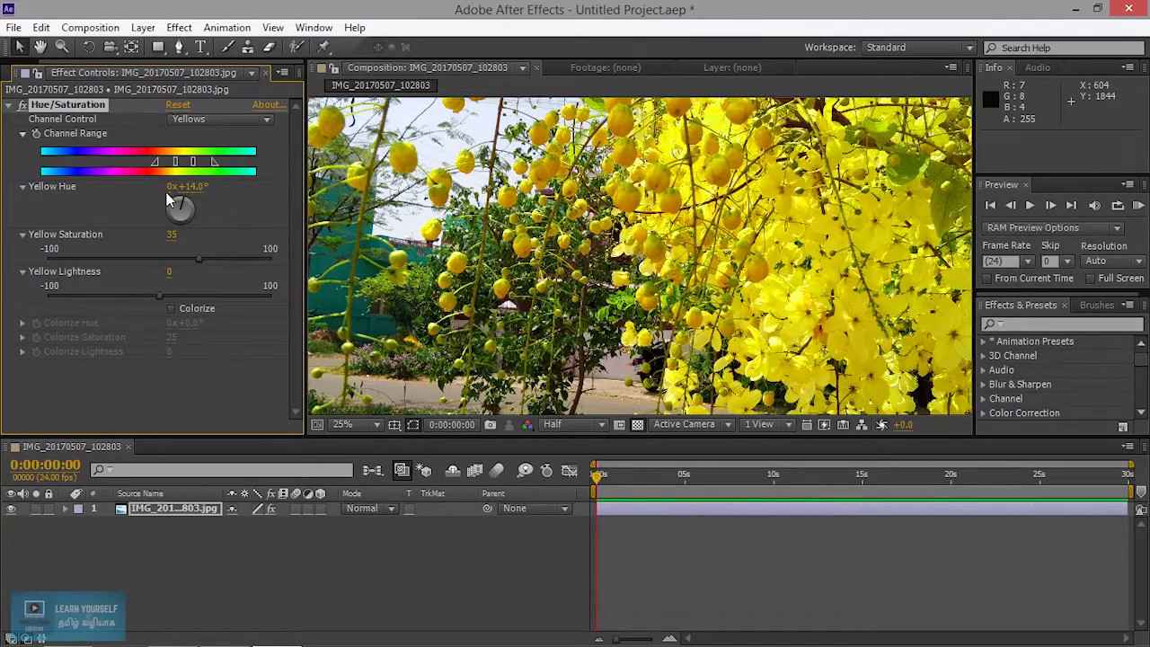
Step: Switch the effect's channel control to Greens and set the Green Hue to +54°
{"action": "left_click", "coordinate": [195, 120]}
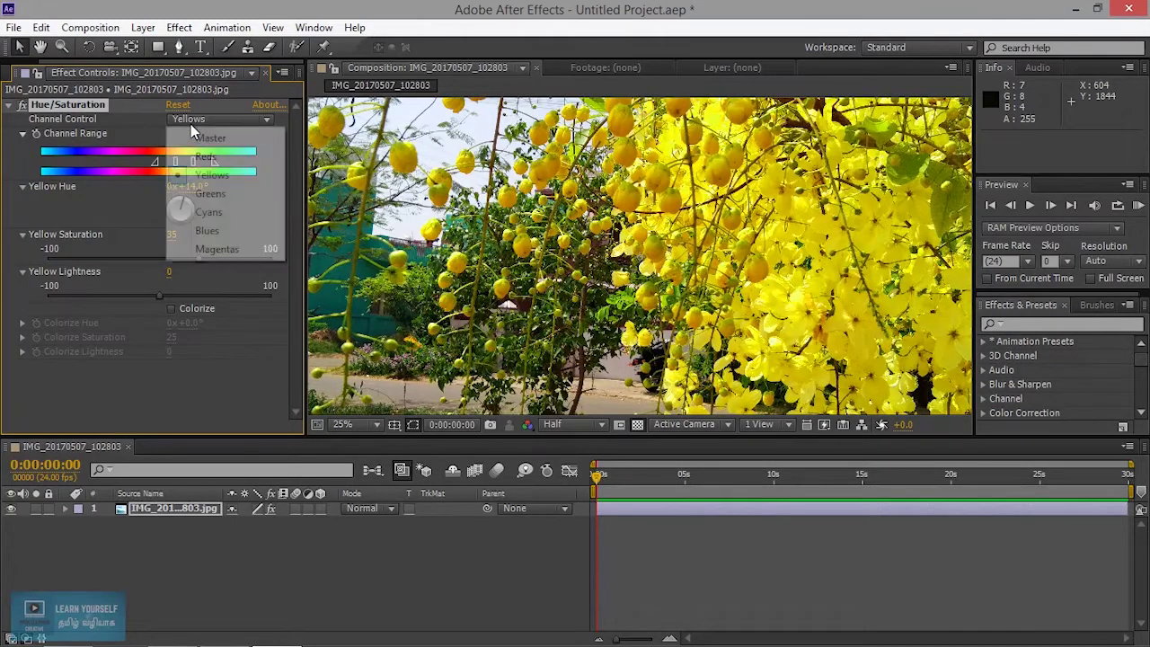
{"action": "left_click", "coordinate": [212, 193]}
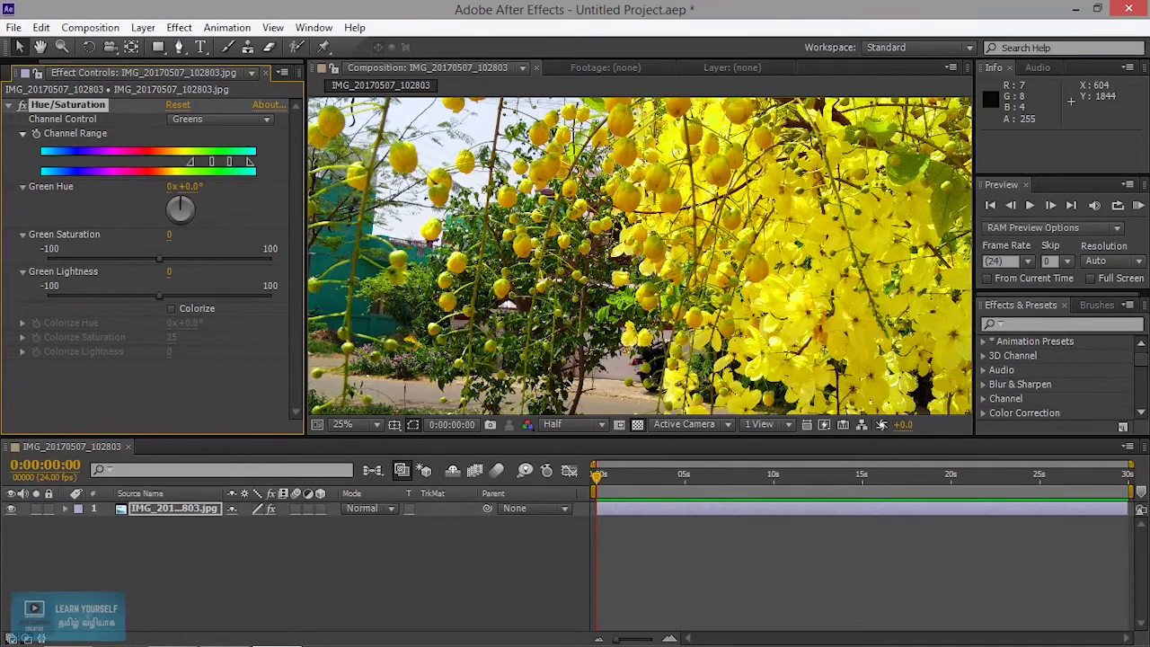
{"action": "left_click_drag", "start_coordinate": [179, 208], "coordinate": [190, 197]}
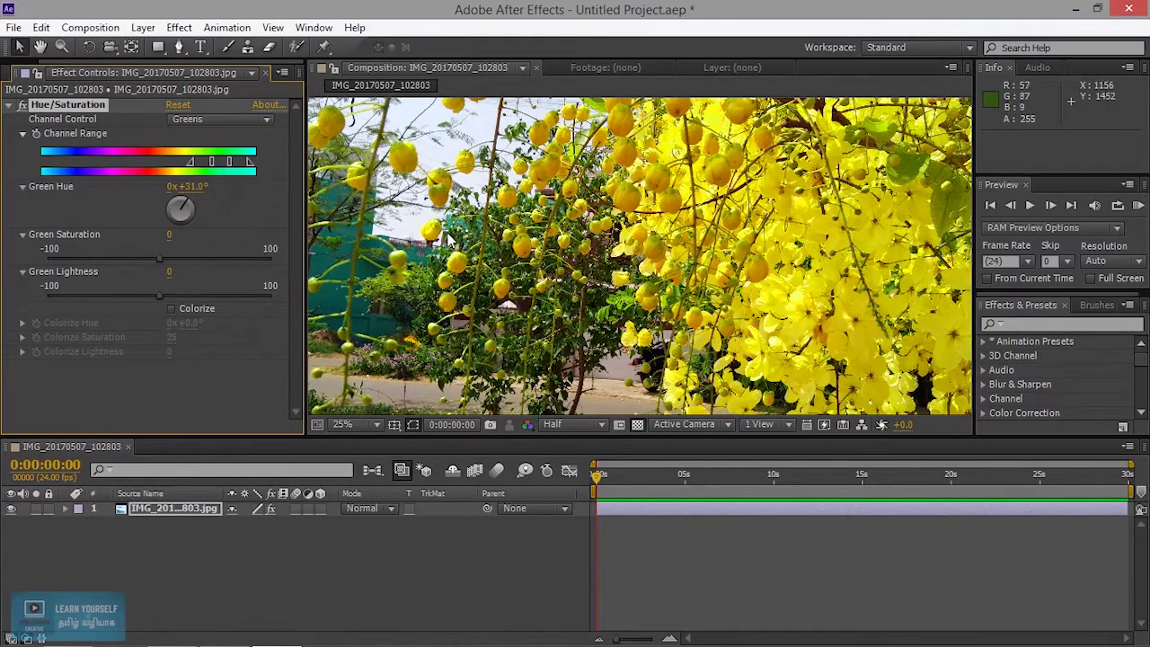
{"action": "left_click_drag", "start_coordinate": [187, 205], "coordinate": [194, 194]}
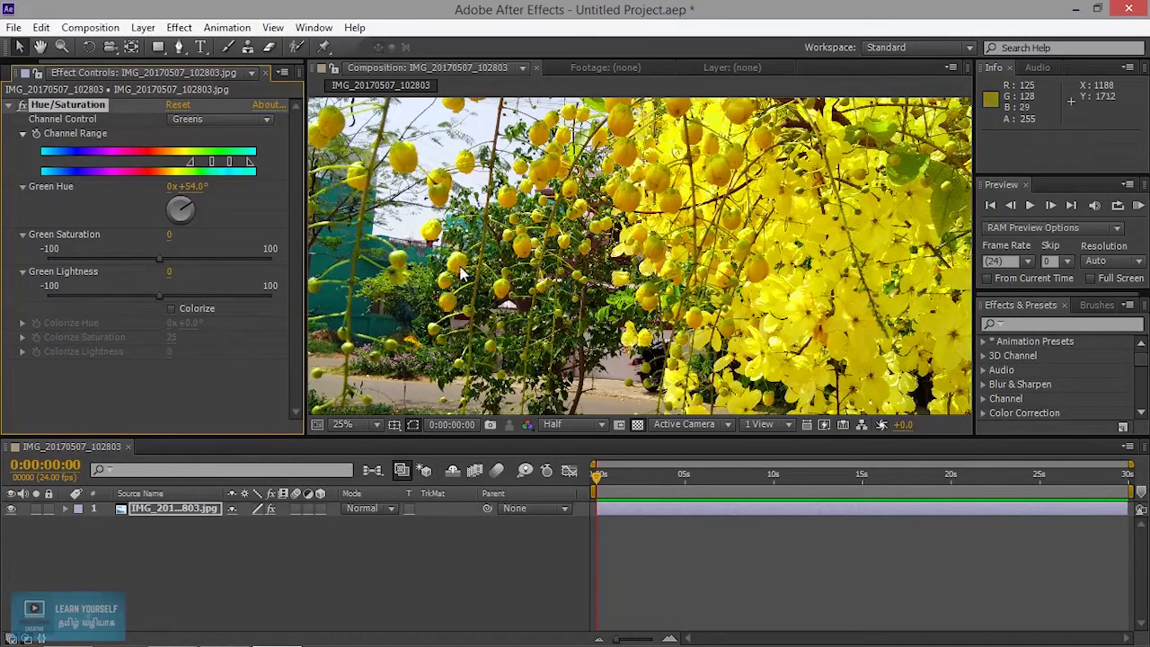
Step: Switch the effect's channel control to Blues and set the Blue Hue to +42°
{"action": "left_click", "coordinate": [246, 120]}
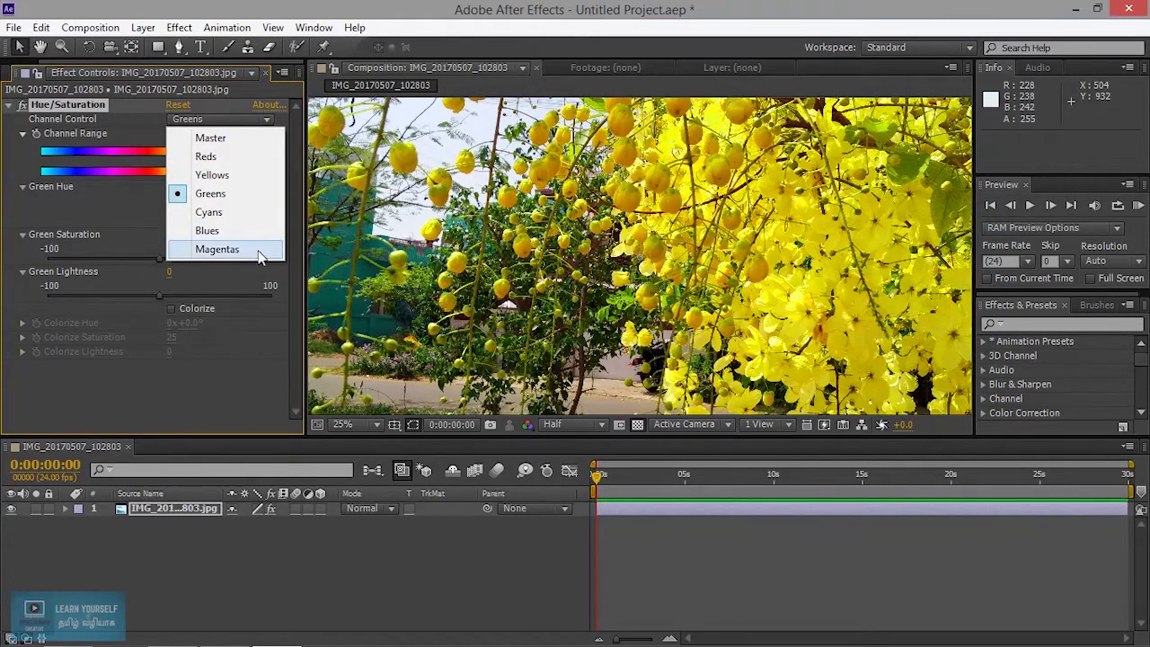
{"action": "left_click", "coordinate": [231, 232]}
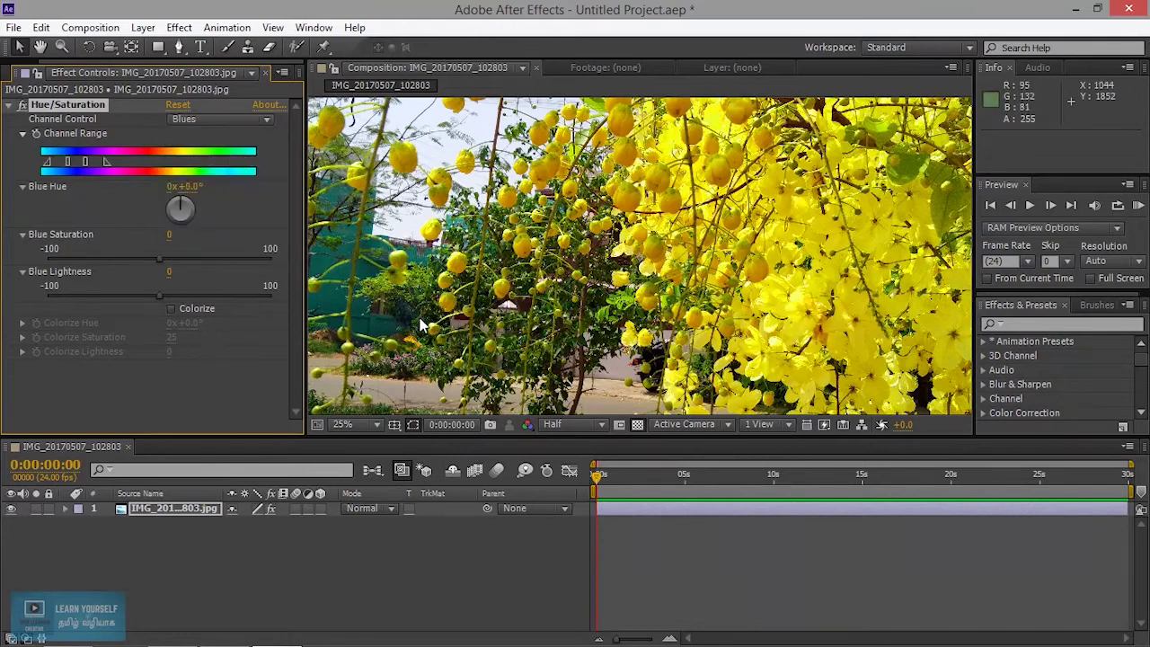
{"action": "left_click_drag", "start_coordinate": [192, 208], "coordinate": [204, 212]}
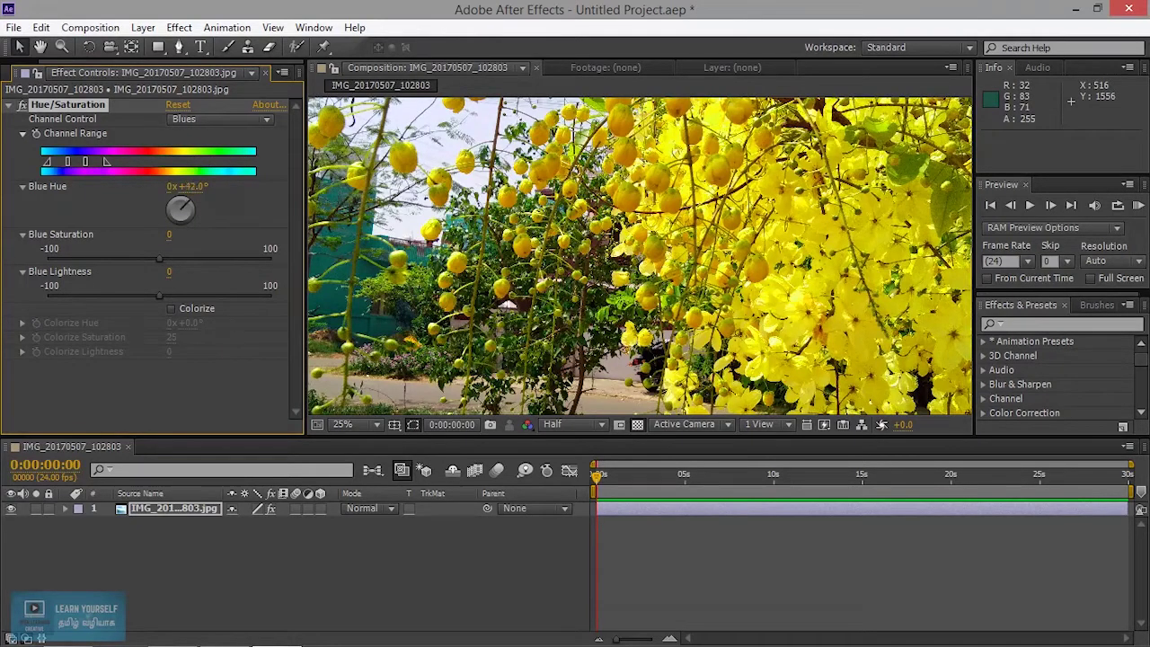
Step: Switch the effect's channel control to Reds and set the Red Hue to +68°, checking the small pink flowers up close
{"action": "left_click", "coordinate": [218, 123]}
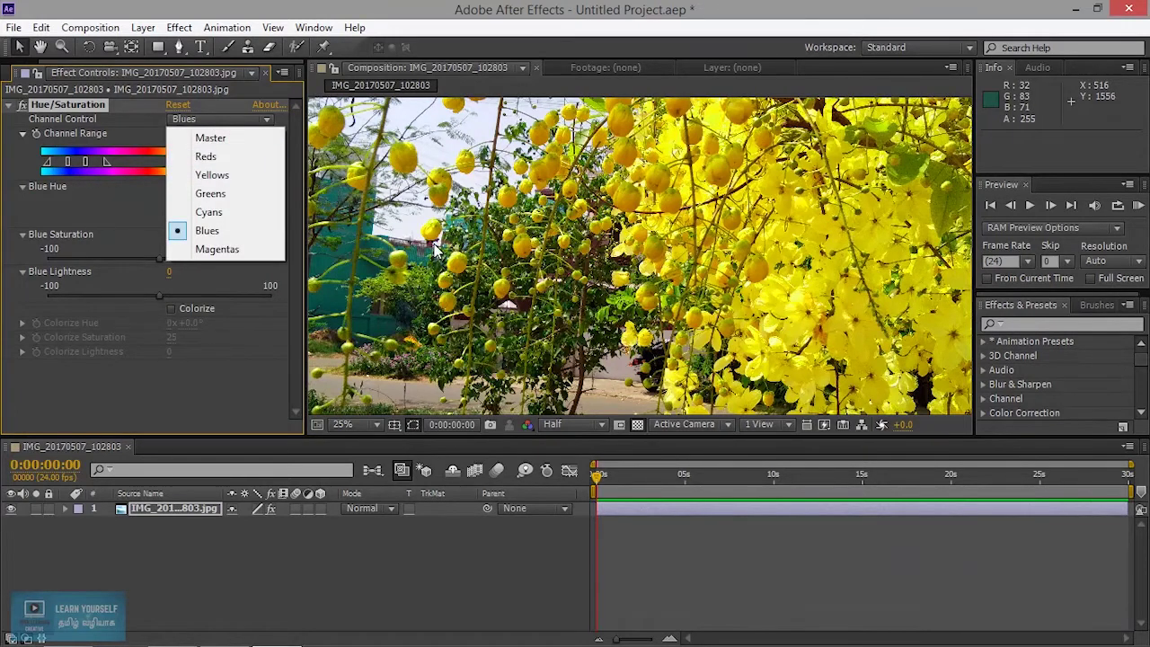
{"action": "left_click", "coordinate": [266, 121]}
{"action": "left_click", "coordinate": [266, 119]}
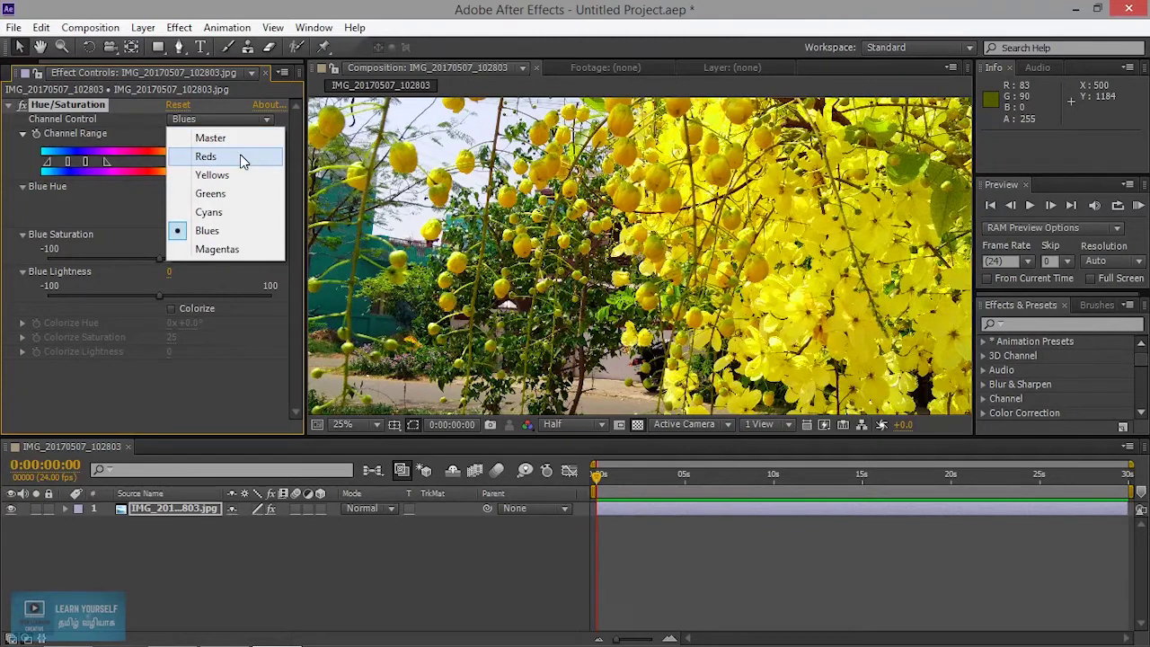
{"action": "left_click", "coordinate": [242, 155]}
{"action": "scroll", "coordinate": [415, 343], "scroll_direction": "up", "scroll_amount": 4}
{"action": "left_click_drag", "start_coordinate": [415, 342], "coordinate": [520, 232]}
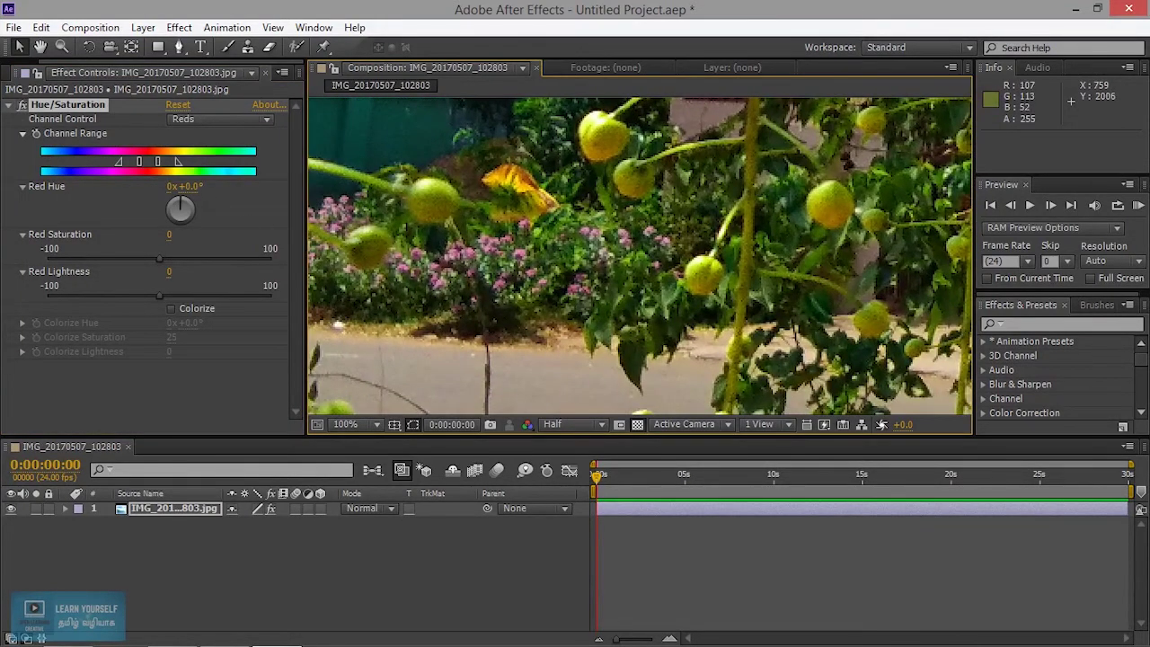
{"action": "left_click_drag", "start_coordinate": [209, 199], "coordinate": [215, 184]}
{"action": "scroll", "coordinate": [583, 302], "scroll_direction": "up", "scroll_amount": 2}
{"action": "scroll", "coordinate": [583, 302], "scroll_direction": "down", "scroll_amount": 3}
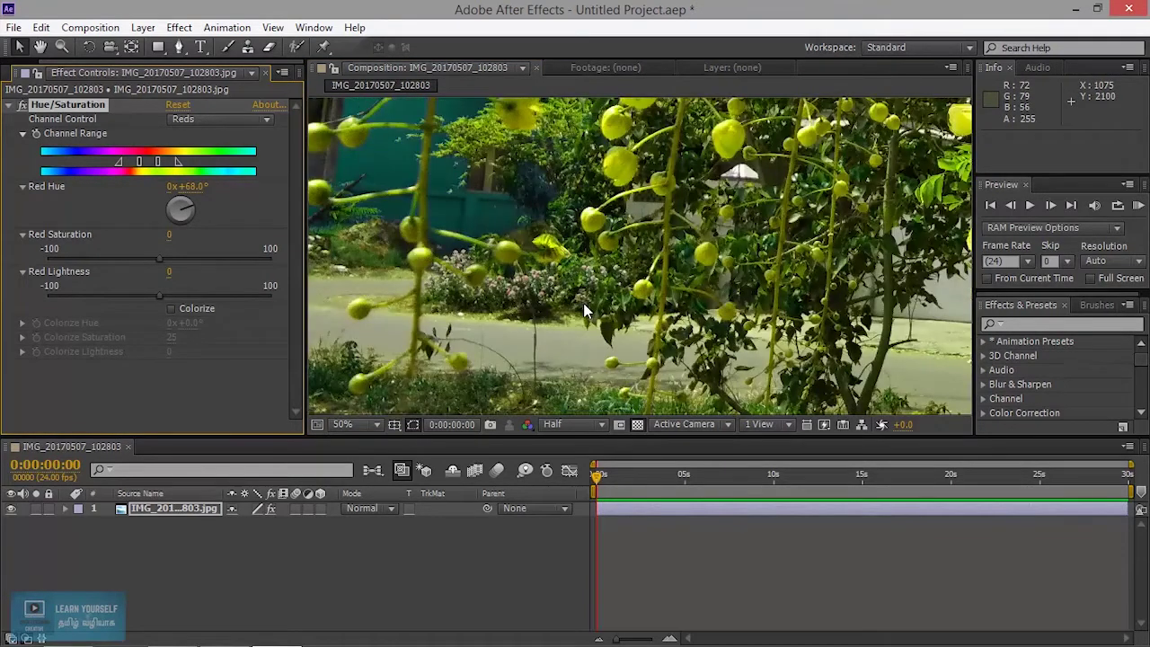
Step: Return the effect's channel control to Master and frame the yellow flowers at 25% magnification
{"action": "left_click", "coordinate": [222, 120]}
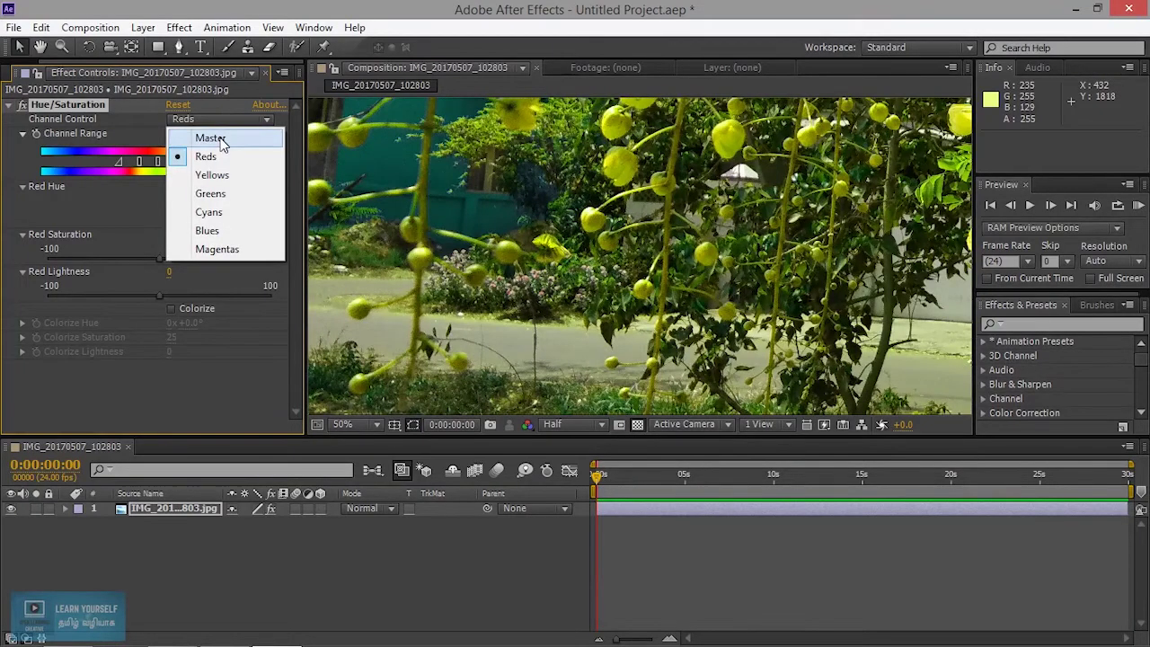
{"action": "left_click", "coordinate": [217, 138]}
{"action": "scroll", "coordinate": [674, 305], "scroll_direction": "down", "scroll_amount": 4}
{"action": "scroll", "coordinate": [674, 305], "scroll_direction": "down", "scroll_amount": 1}
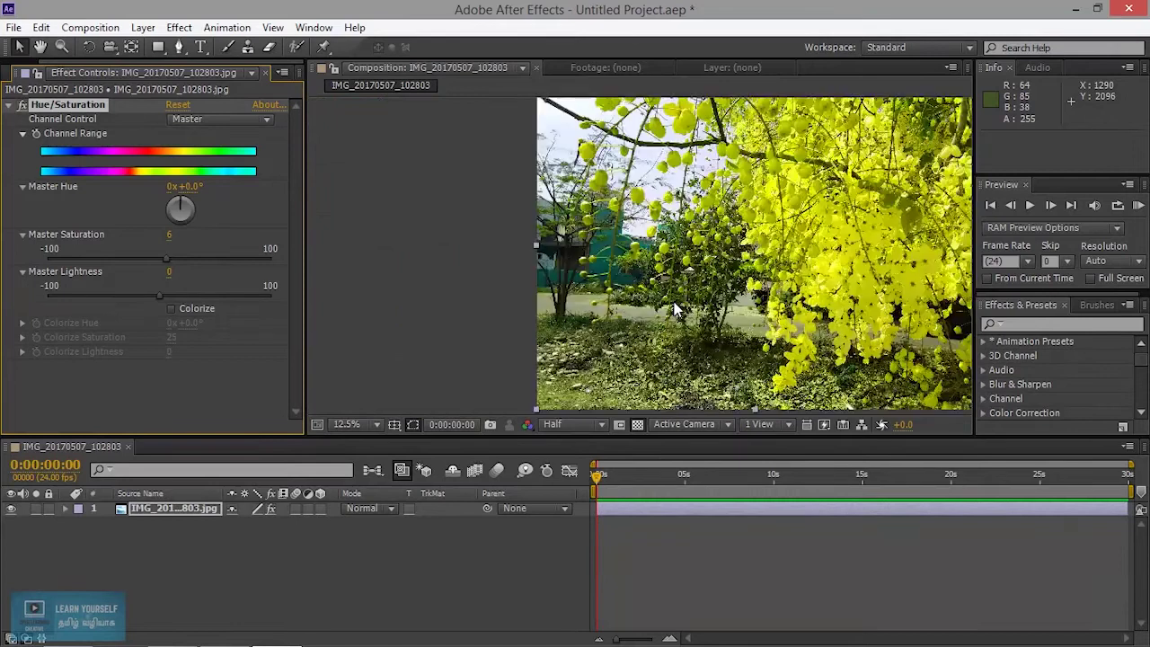
{"action": "key", "text": "h"}
{"action": "left_click_drag", "start_coordinate": [798, 302], "coordinate": [642, 303]}
{"action": "scroll", "coordinate": [628, 310], "scroll_direction": "up", "scroll_amount": 2}
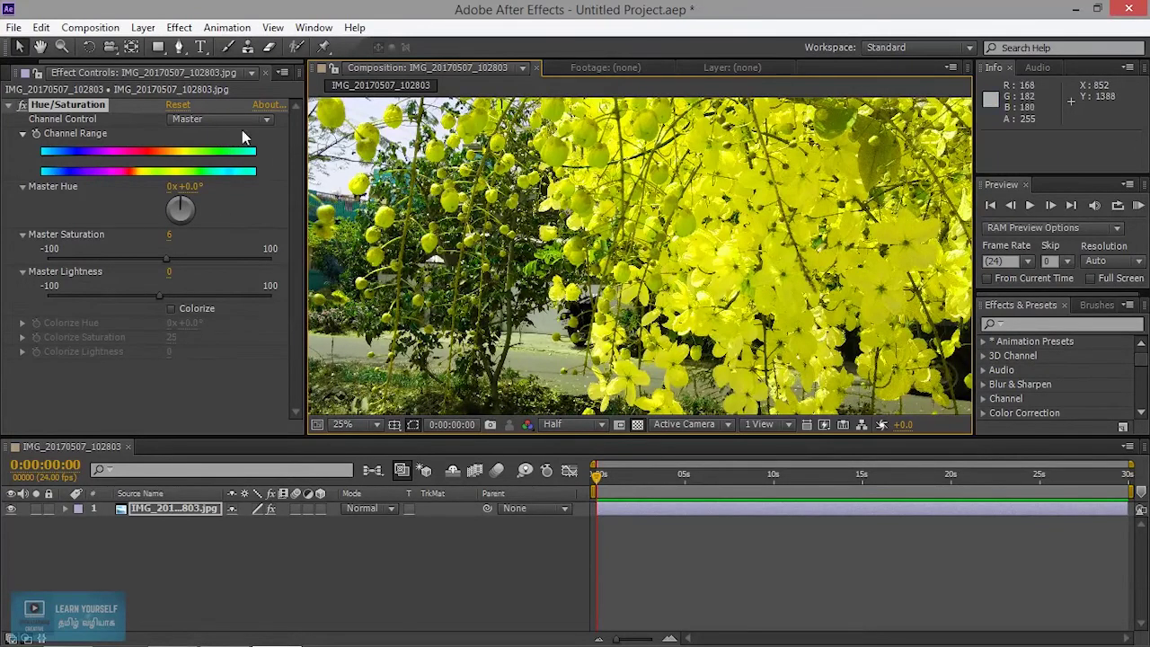
Step: Reset the Hue/Saturation effect and set Master Saturation to 33 and Master Hue to +6°
{"action": "left_click", "coordinate": [178, 106]}
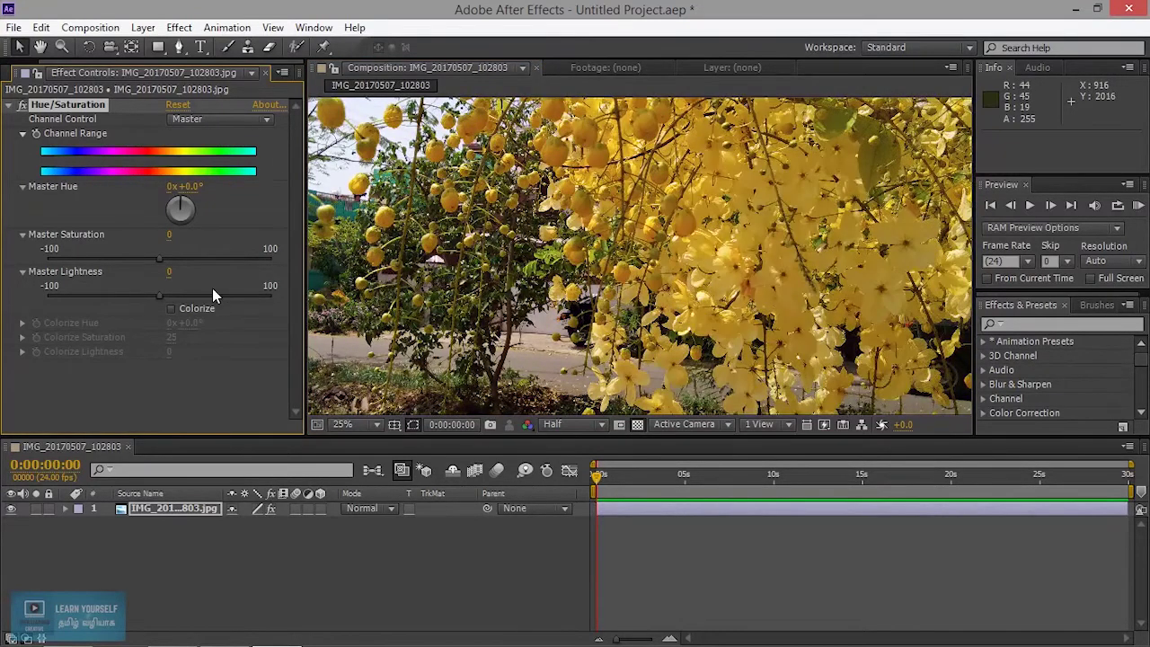
{"action": "left_click_drag", "start_coordinate": [168, 258], "coordinate": [197, 261]}
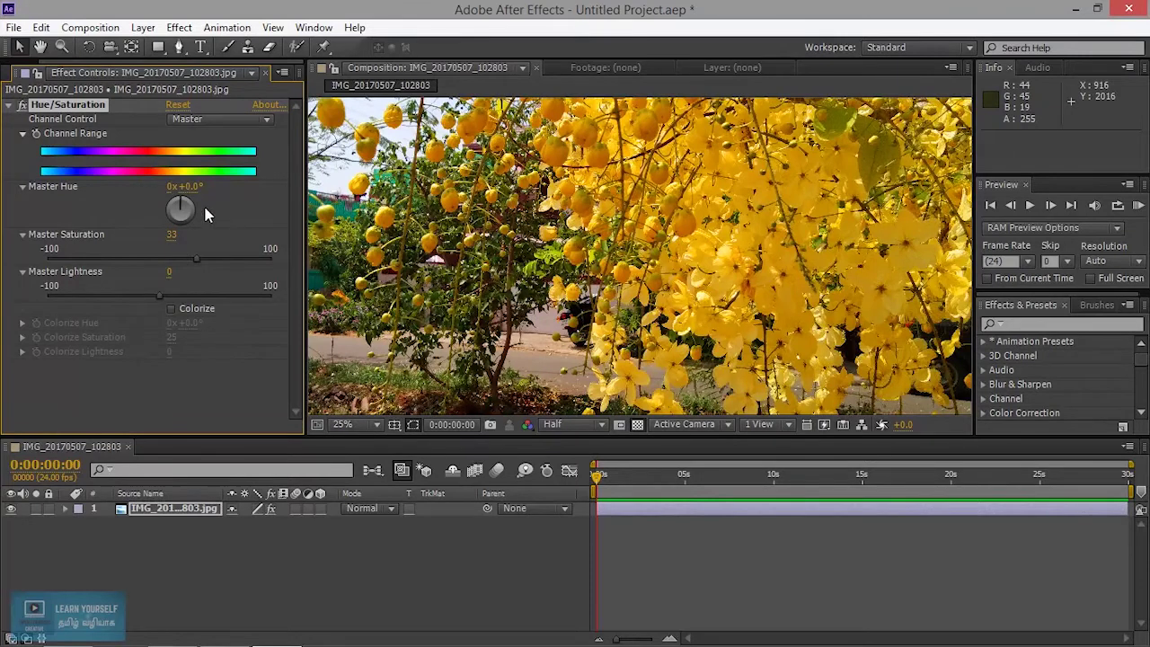
{"action": "left_click_drag", "start_coordinate": [184, 186], "coordinate": [189, 186]}
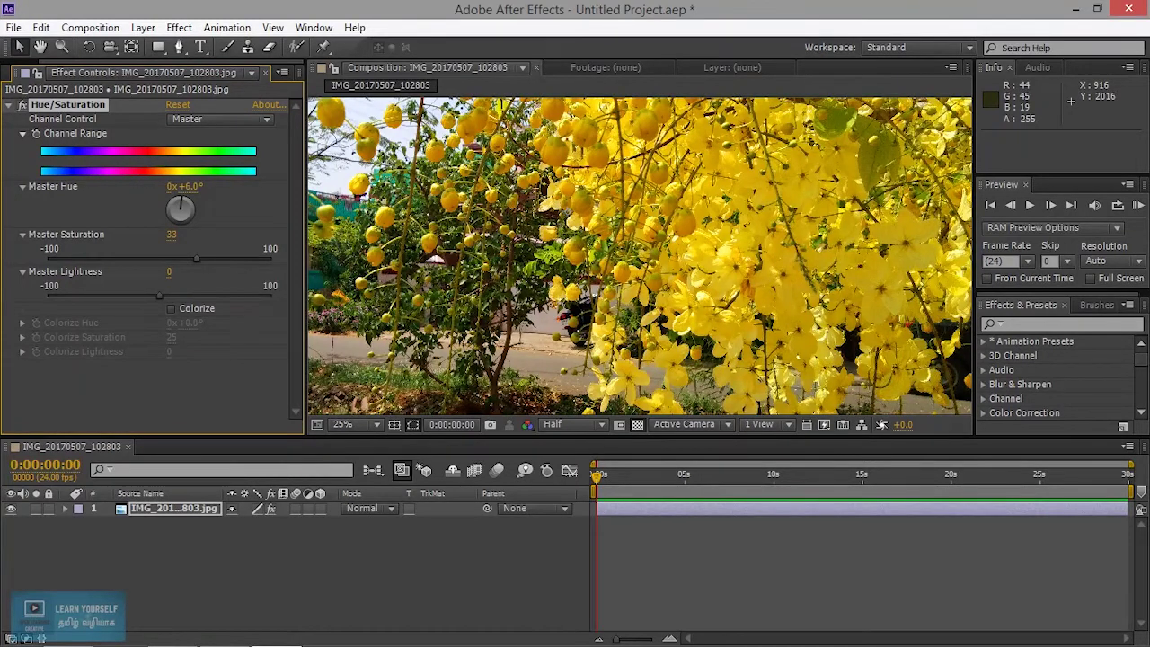